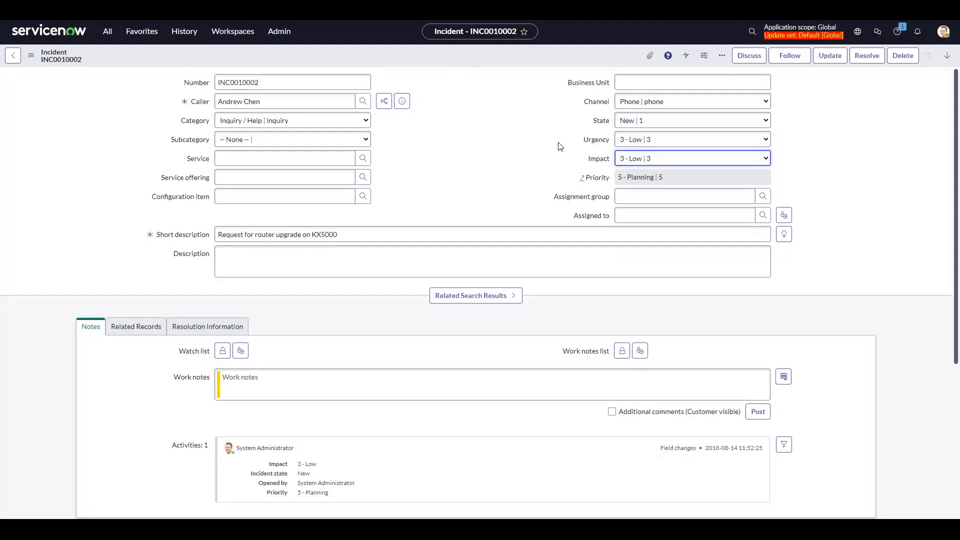
{"action": "left_click", "coordinate": [640, 84]}
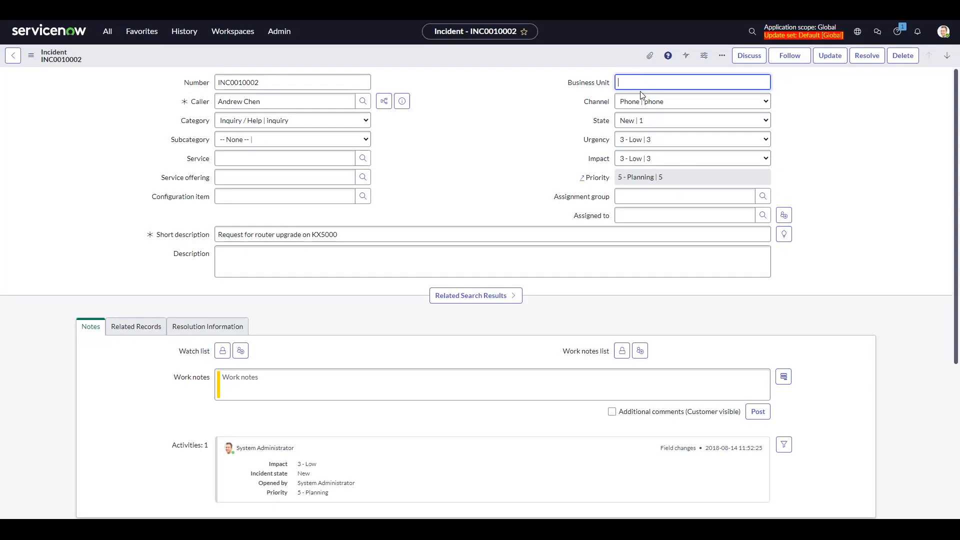
{"action": "left_click", "coordinate": [502, 134]}
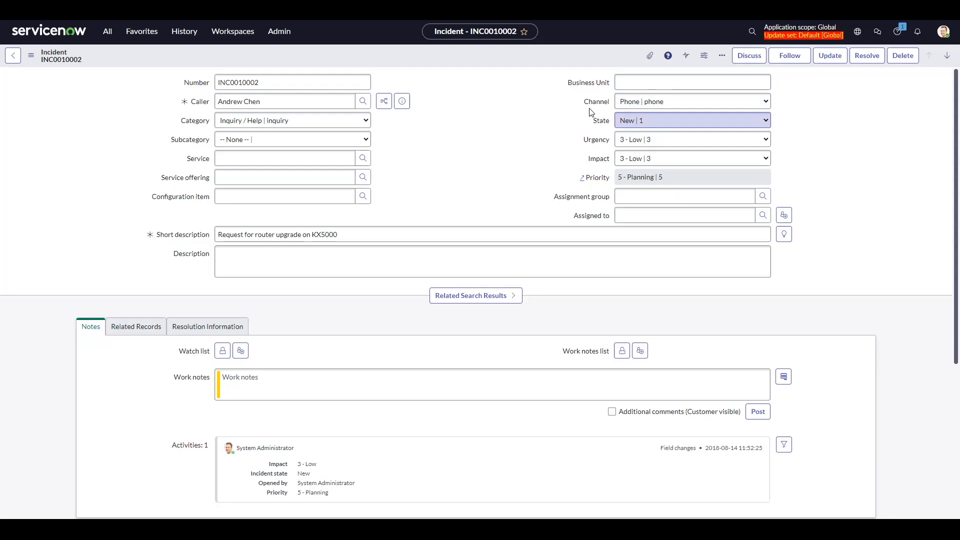
{"action": "left_click", "coordinate": [586, 89]}
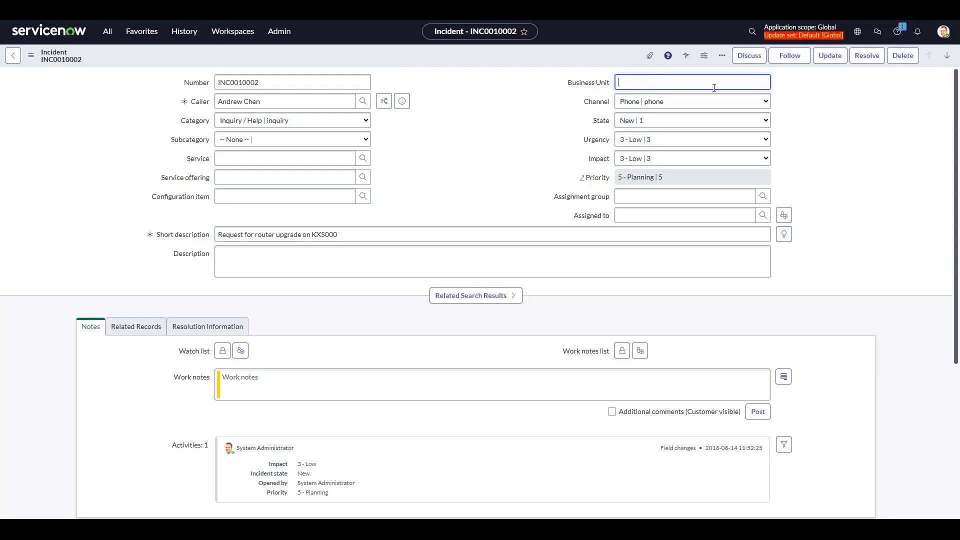
{"action": "left_click", "coordinate": [798, 96]}
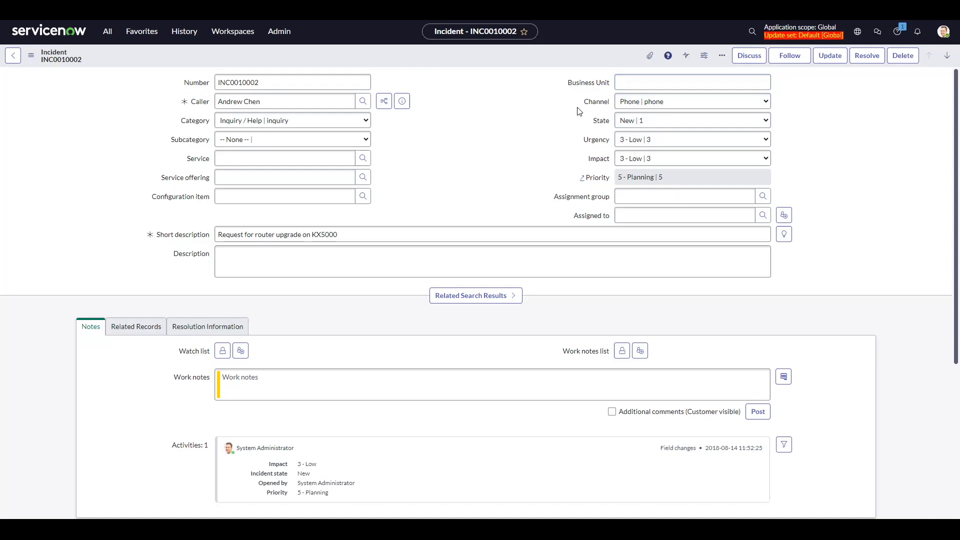
{"action": "right_click", "coordinate": [465, 62]}
{"action": "mouse_move", "coordinate": [544, 269]}
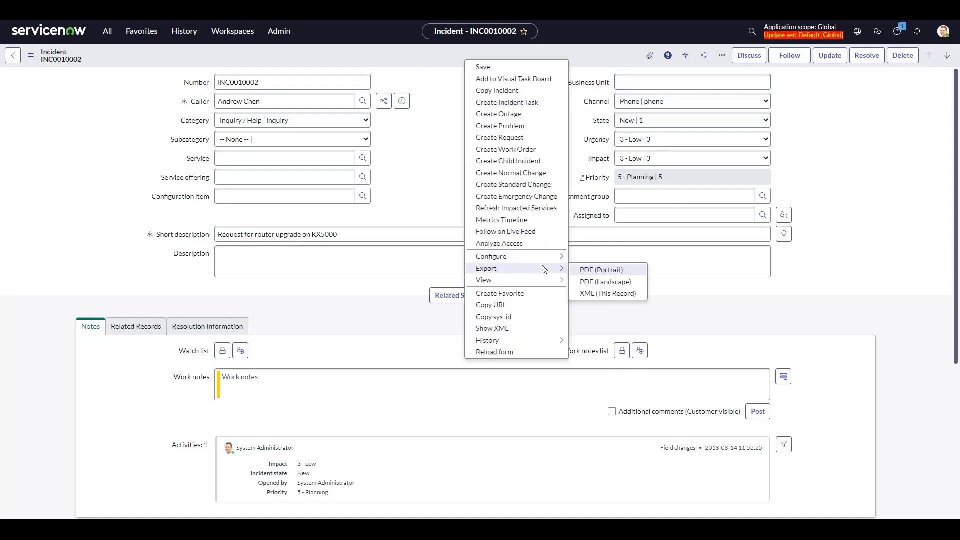
{"action": "mouse_move", "coordinate": [507, 257]}
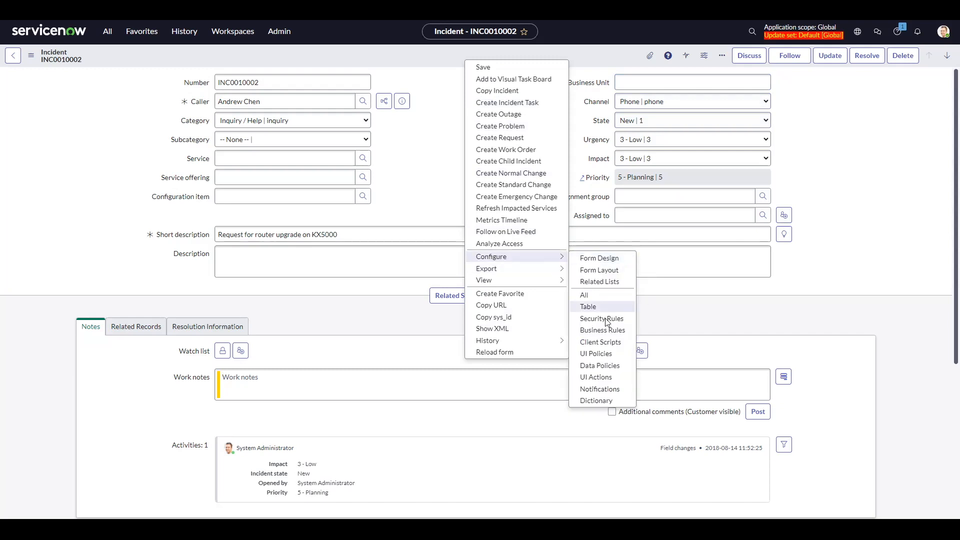
{"action": "left_click", "coordinate": [428, 170]}
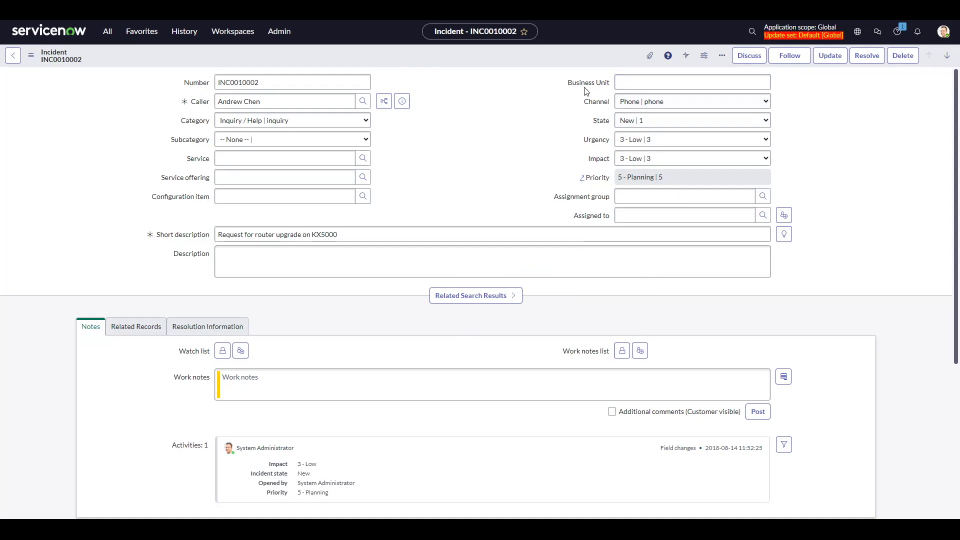
Elevate the administrator's session with the security_admin role
{"action": "left_click", "coordinate": [943, 32]}
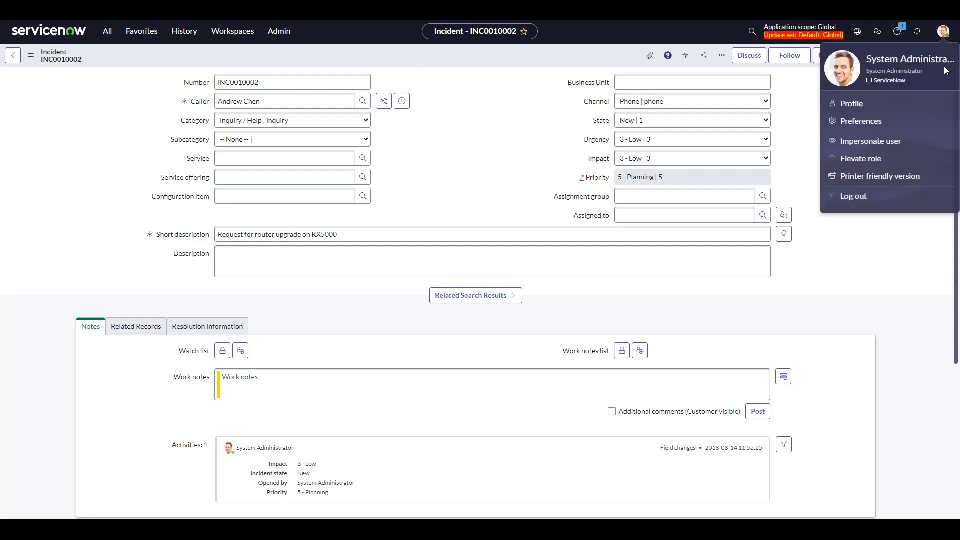
{"action": "left_click", "coordinate": [858, 161]}
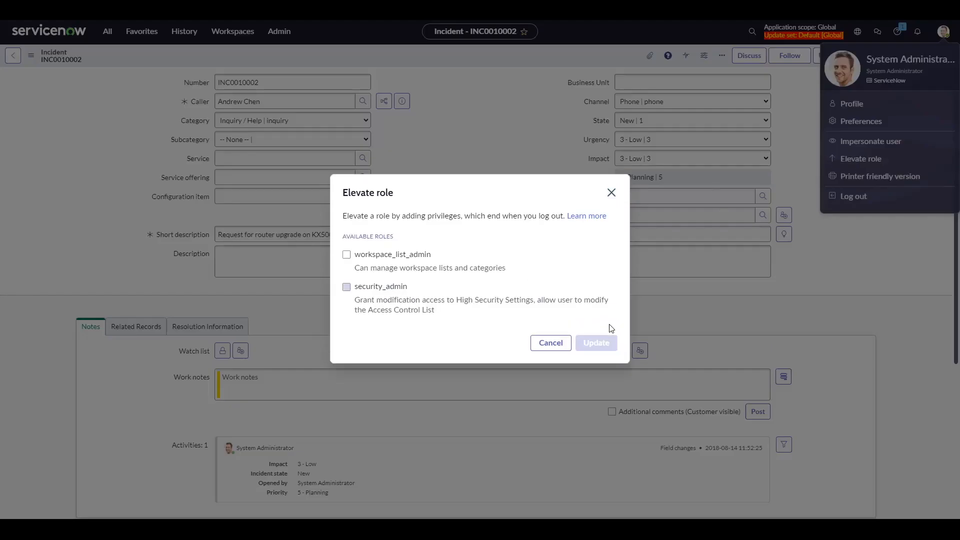
{"action": "left_click", "coordinate": [603, 342]}
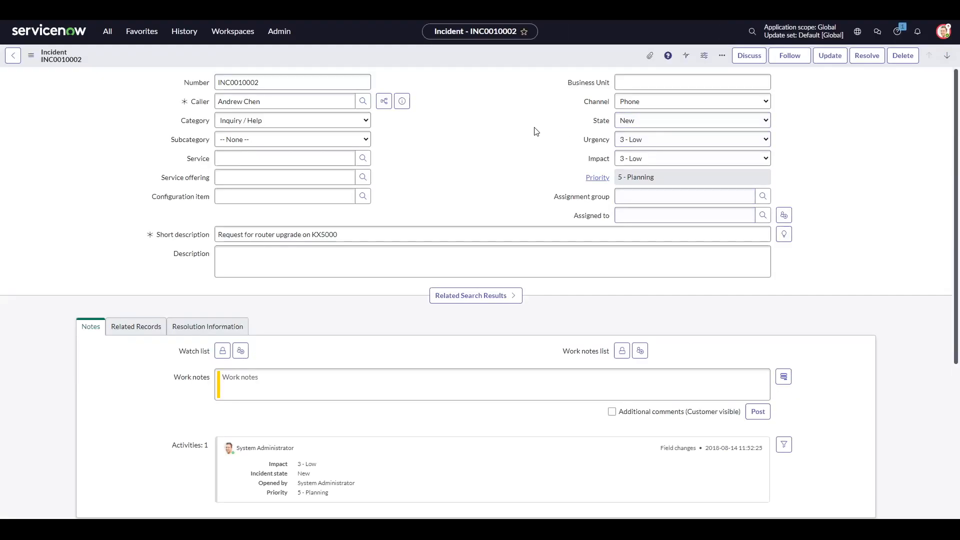
Open the security configuration for the incident's Business Unit field and set the operation to secure to write
{"action": "right_click", "coordinate": [602, 86]}
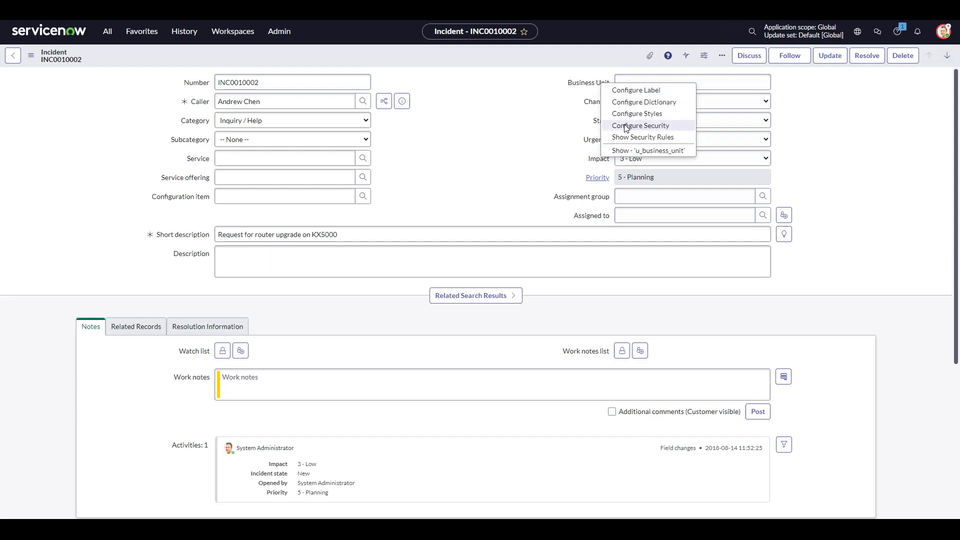
{"action": "left_click", "coordinate": [642, 127]}
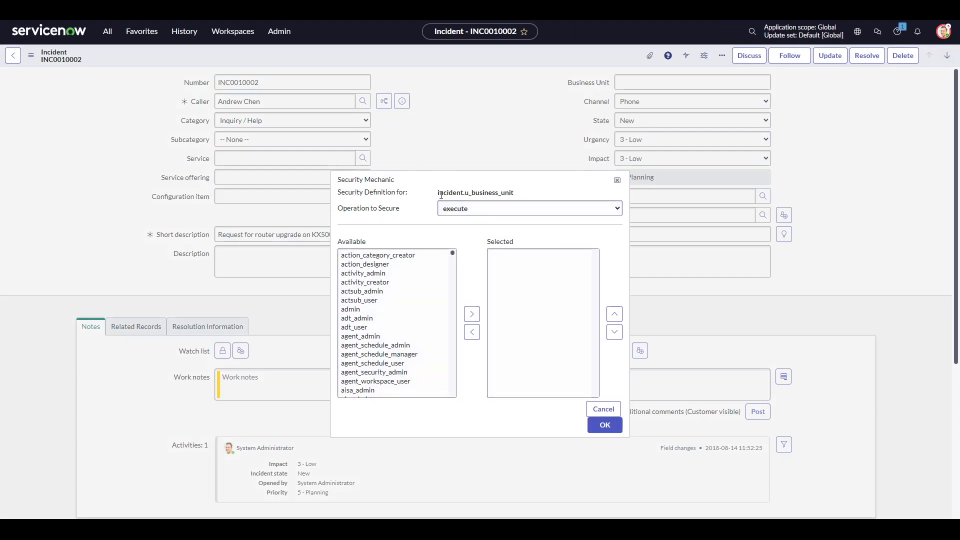
{"action": "left_click_drag", "start_coordinate": [464, 195], "coordinate": [516, 198]}
{"action": "left_click", "coordinate": [416, 218]}
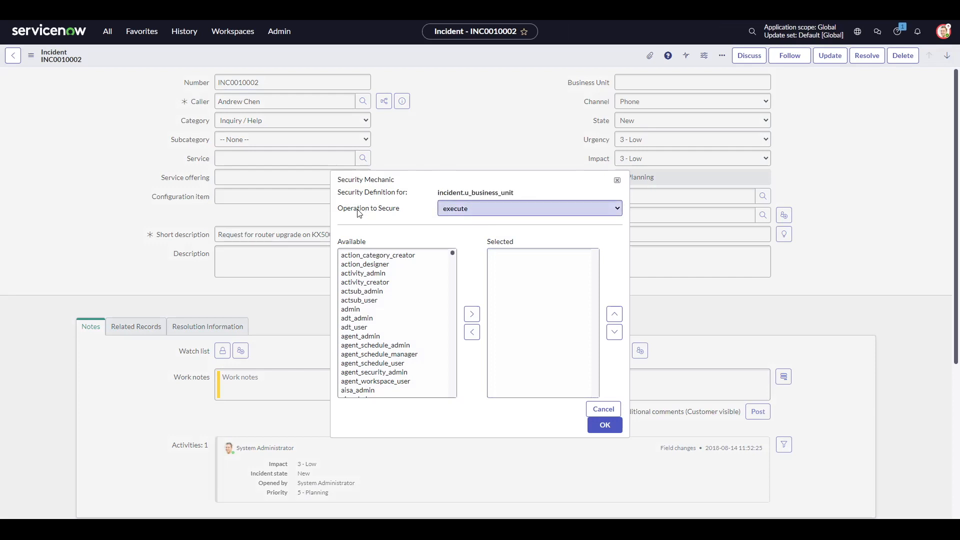
{"action": "left_click", "coordinate": [445, 208]}
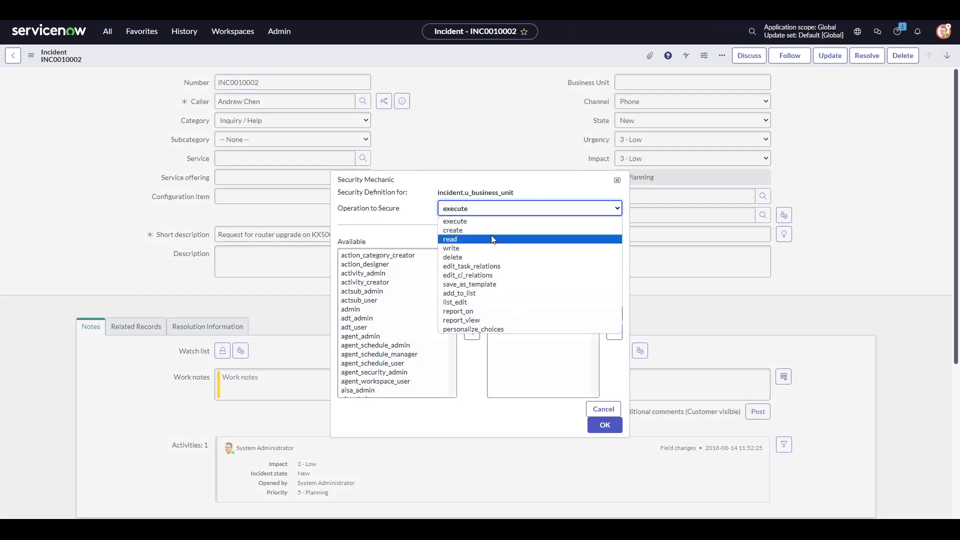
{"action": "left_click", "coordinate": [455, 248]}
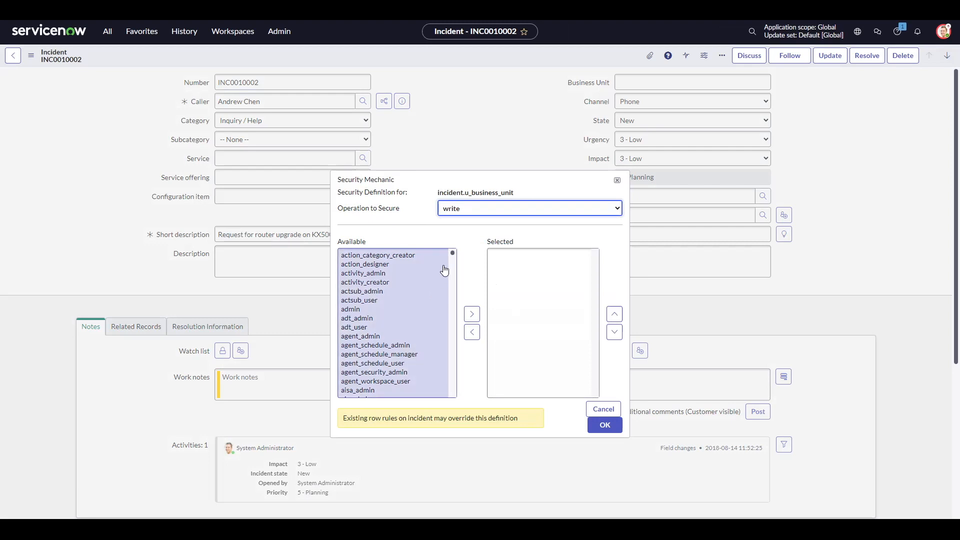
Assign the admin role to the Business Unit write rule, save the definition and close the Security Mechanic dialog
{"action": "mouse_move", "coordinate": [454, 255]}
{"action": "left_mouse_down"}
{"action": "mouse_move", "coordinate": [457, 316]}
{"action": "mouse_move", "coordinate": [453, 248]}
{"action": "left_mouse_up"}
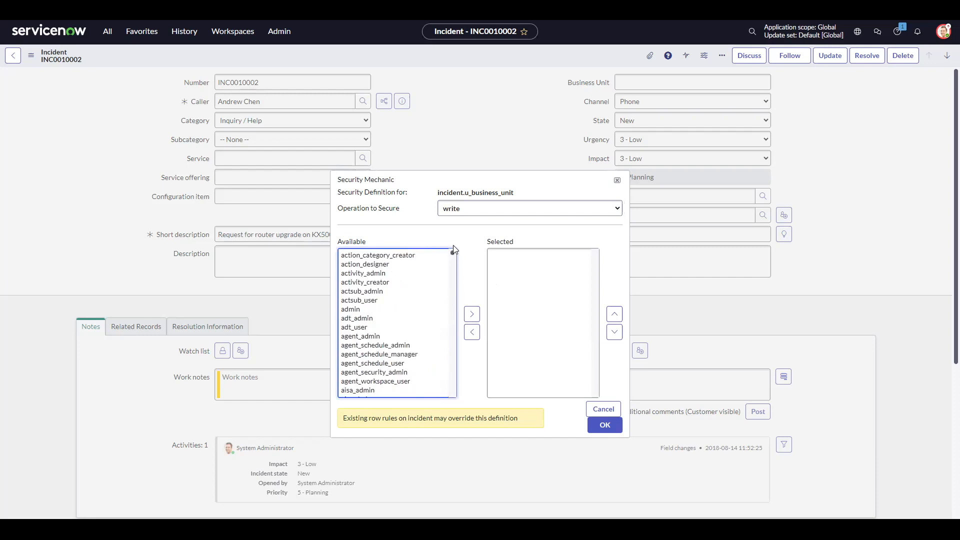
{"action": "left_click", "coordinate": [367, 310]}
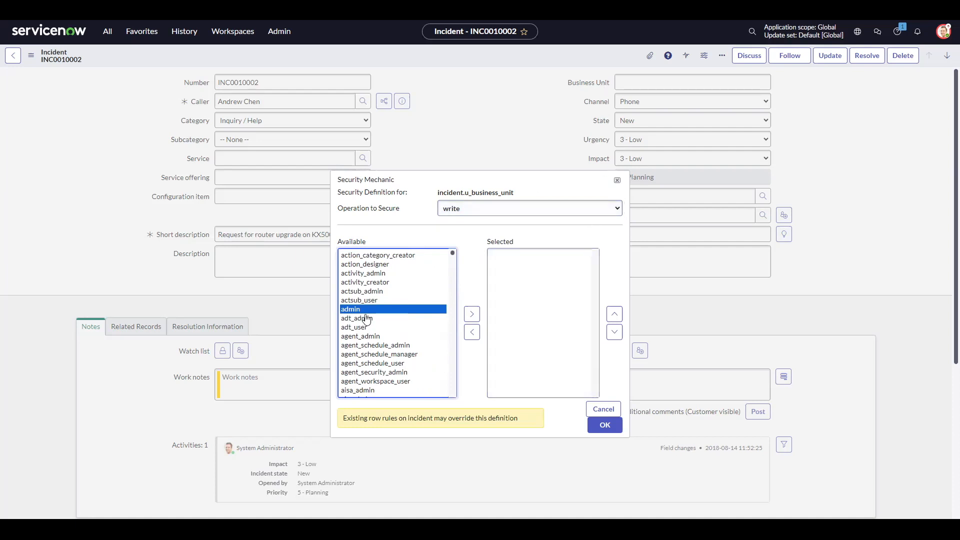
{"action": "left_click", "coordinate": [471, 314]}
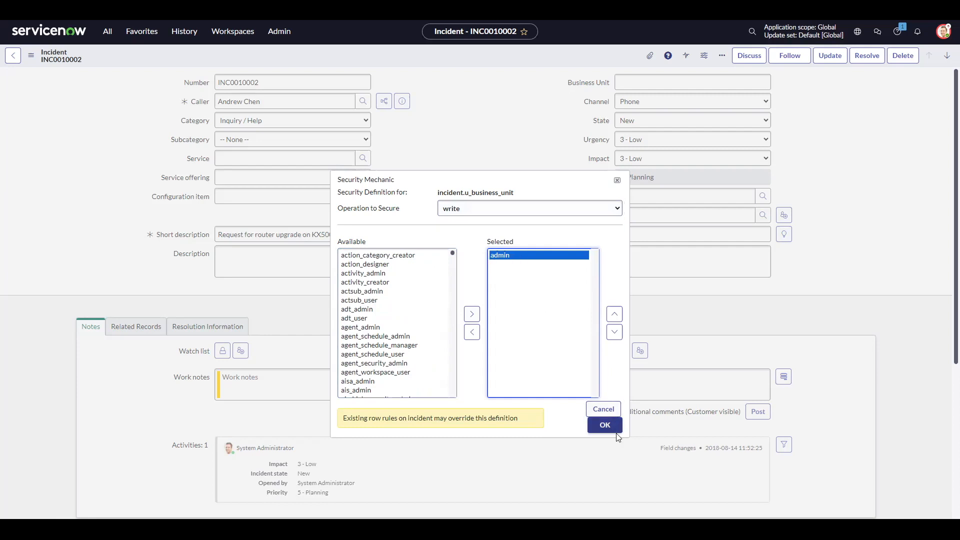
{"action": "left_click", "coordinate": [605, 425]}
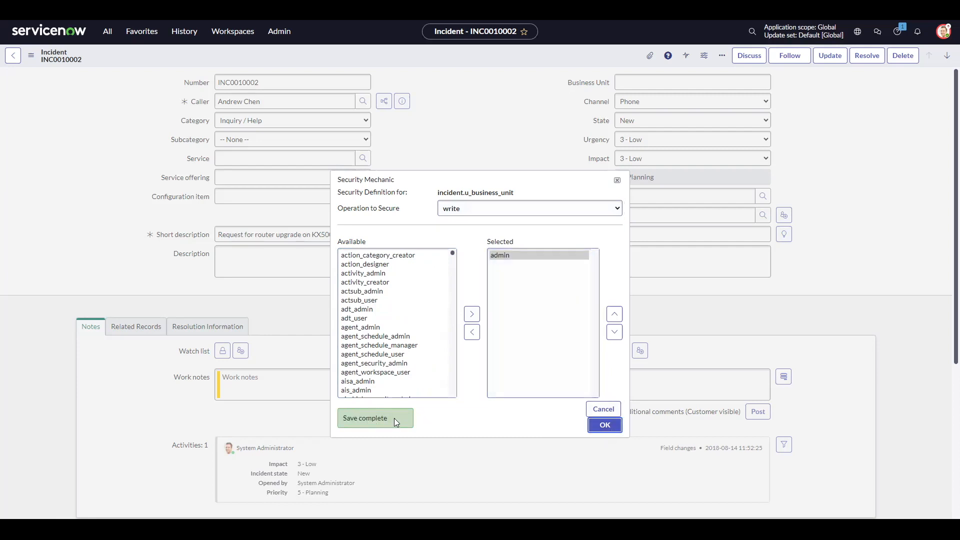
{"action": "left_click", "coordinate": [617, 180]}
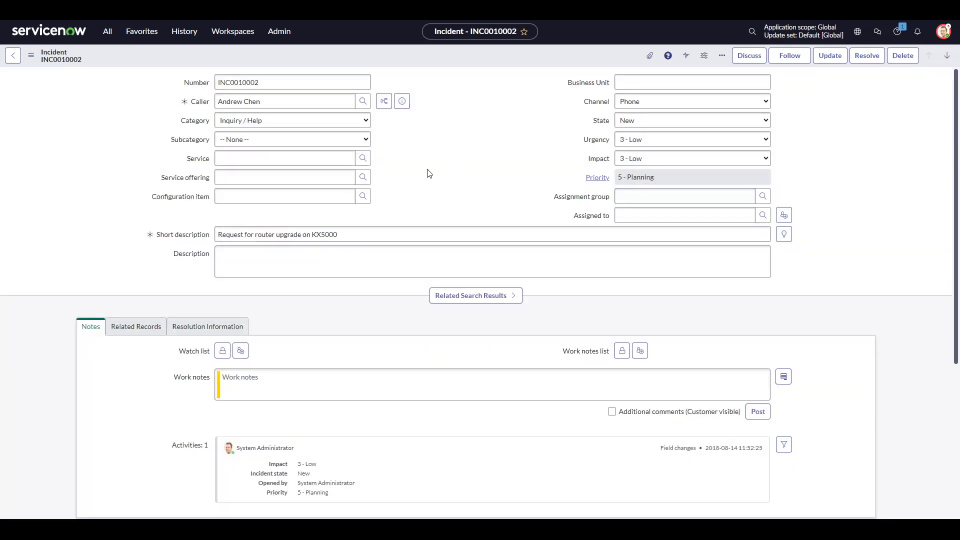
Reload the incident form, discarding unsaved changes, and impersonate the ITIL User
{"action": "key", "text": "F5"}
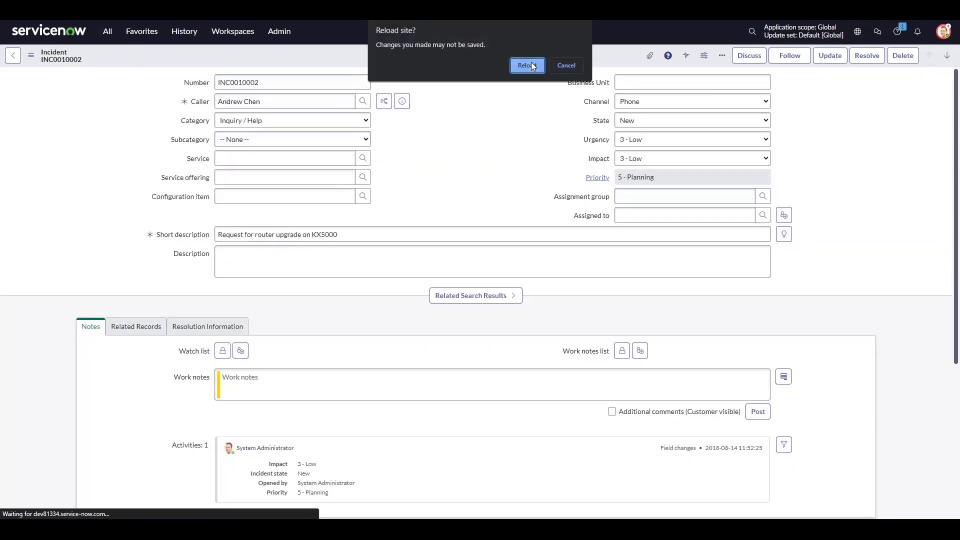
{"action": "left_click", "coordinate": [529, 65]}
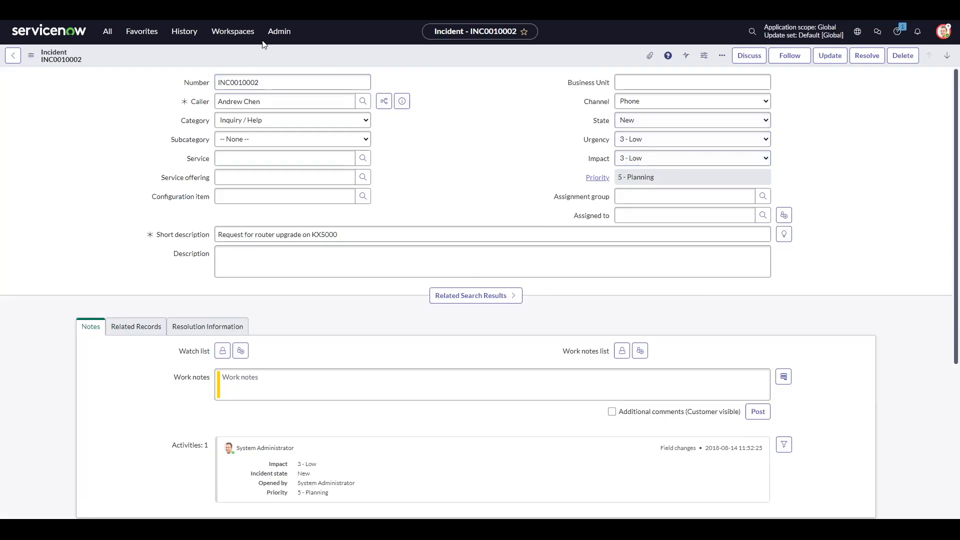
{"action": "left_click", "coordinate": [943, 34]}
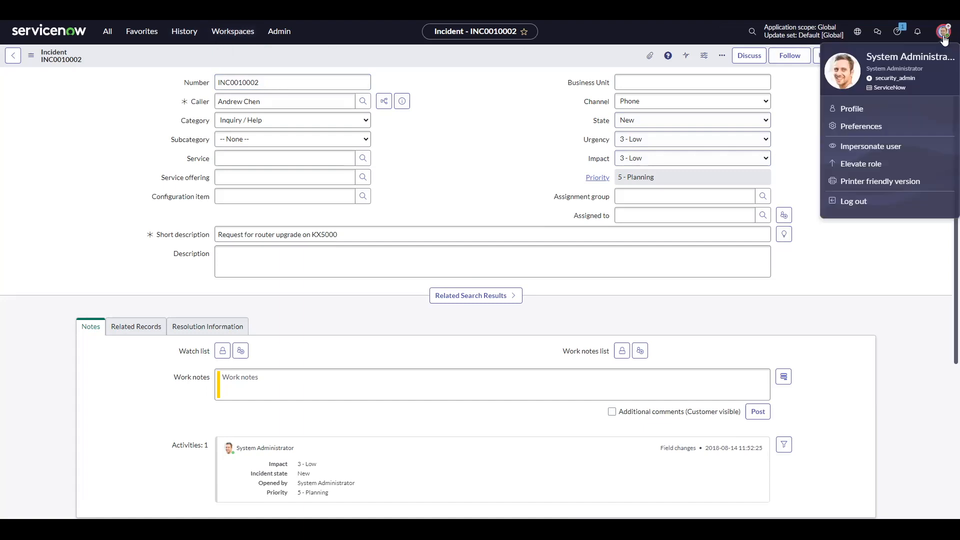
{"action": "left_click", "coordinate": [871, 146]}
{"action": "scroll", "coordinate": [549, 265], "scroll_direction": "down", "scroll_amount": 2}
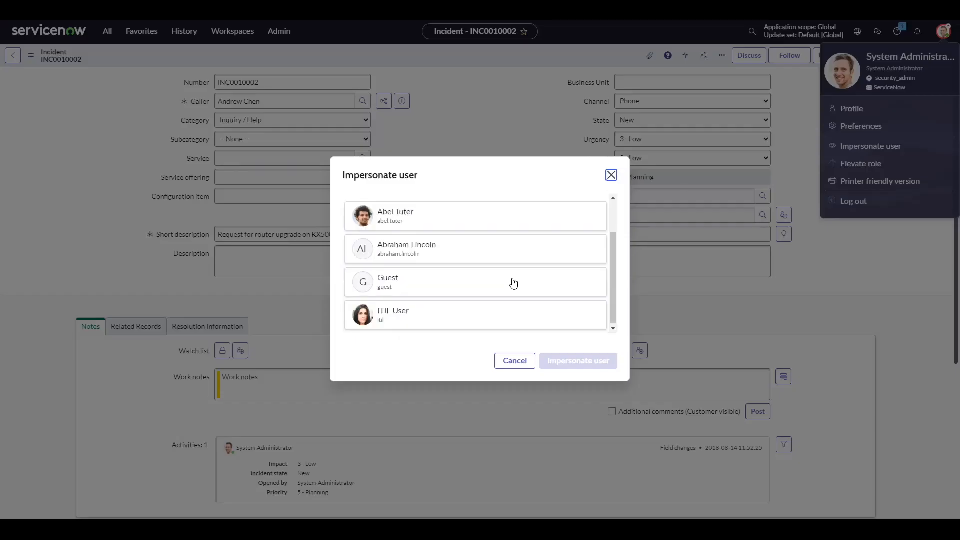
{"action": "left_click", "coordinate": [396, 325]}
{"action": "left_click", "coordinate": [554, 364]}
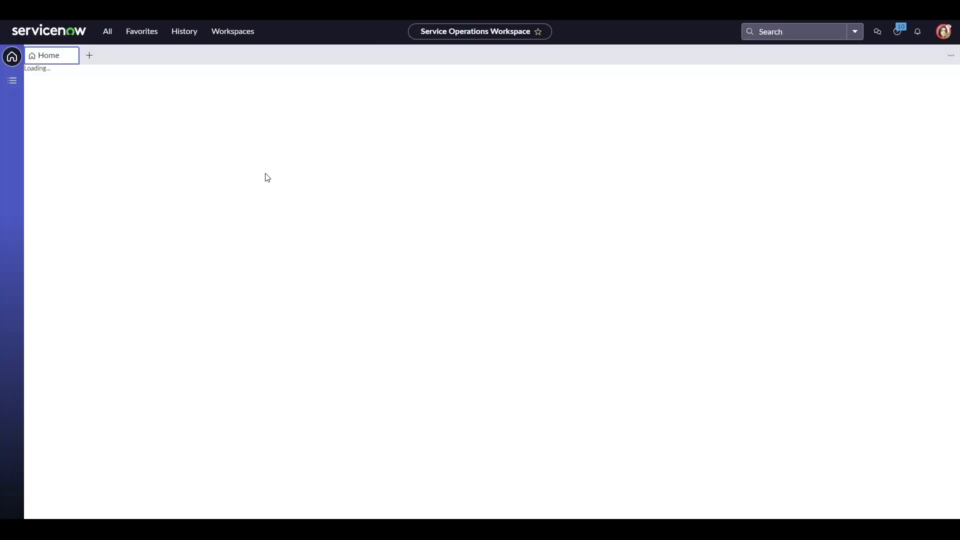
Open the router upgrade incident from the recently visited active incidents list to check whether Business Unit is editable
{"action": "left_click", "coordinate": [182, 33]}
{"action": "left_click", "coordinate": [141, 122]}
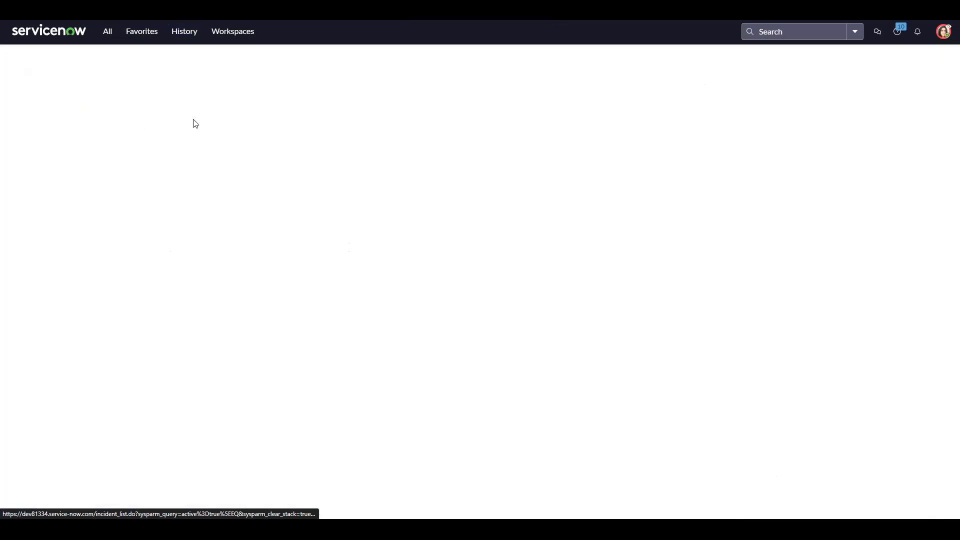
{"action": "left_click", "coordinate": [72, 107]}
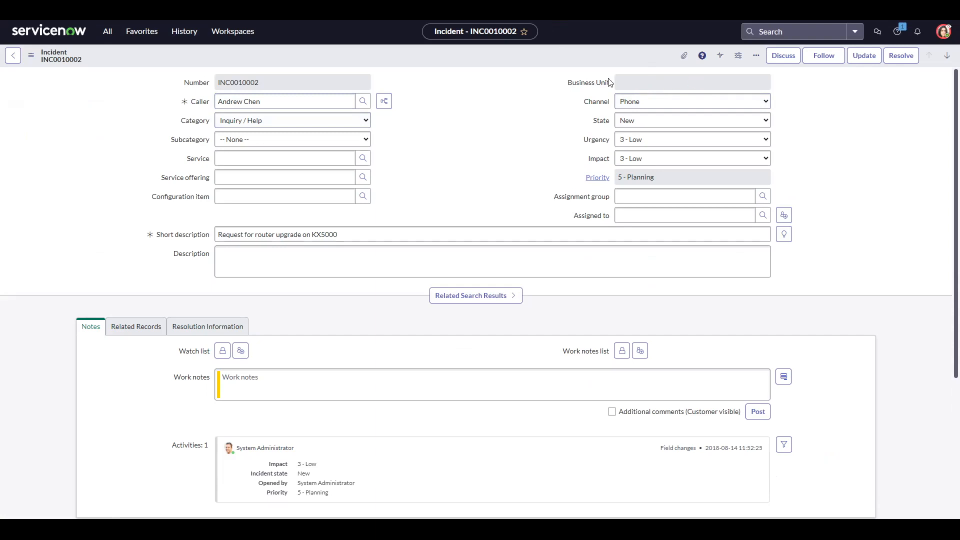
End the impersonation and reopen the recently viewed router upgrade incident as administrator
{"action": "left_click", "coordinate": [941, 39]}
{"action": "left_click", "coordinate": [866, 147]}
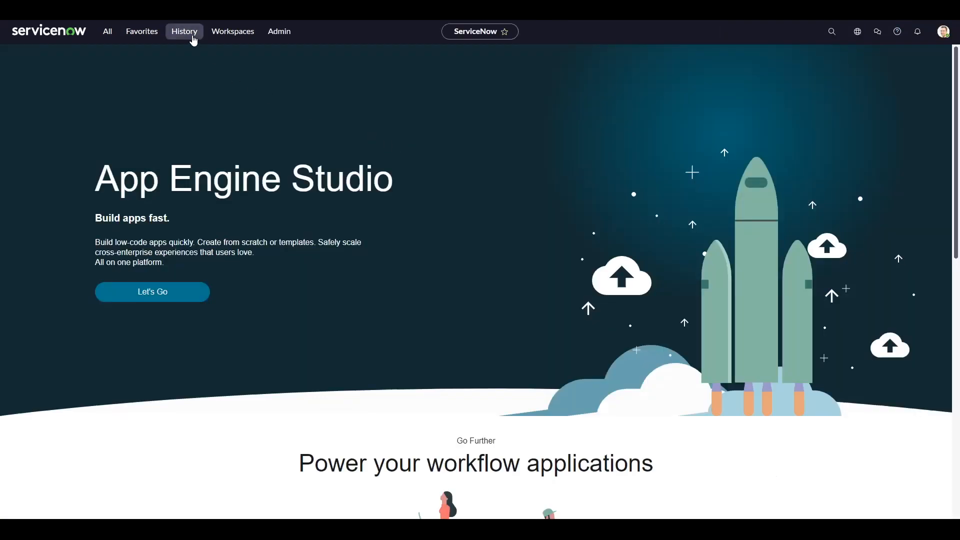
{"action": "left_click", "coordinate": [186, 33]}
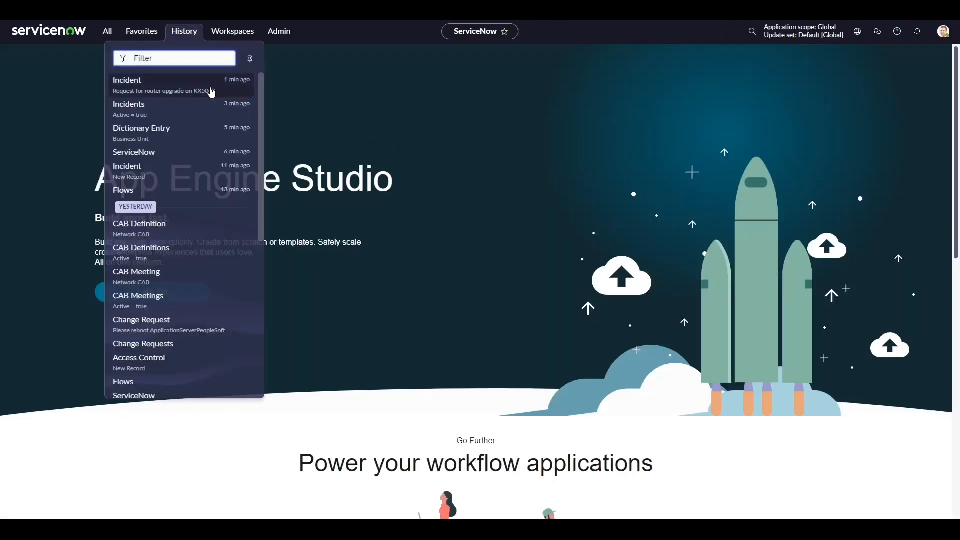
{"action": "left_click", "coordinate": [135, 103]}
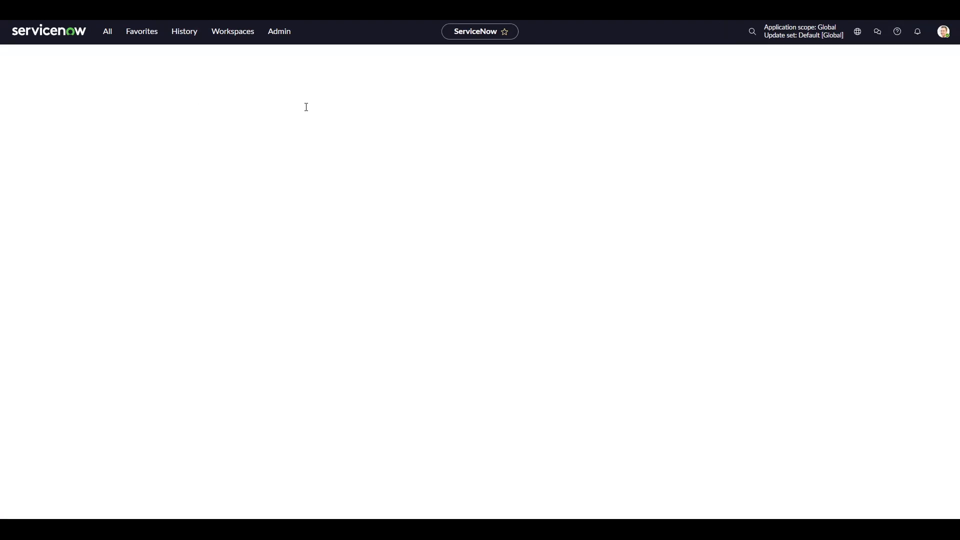
Elevate the role to security_admin again for the restored administrator session
{"action": "left_click", "coordinate": [943, 32]}
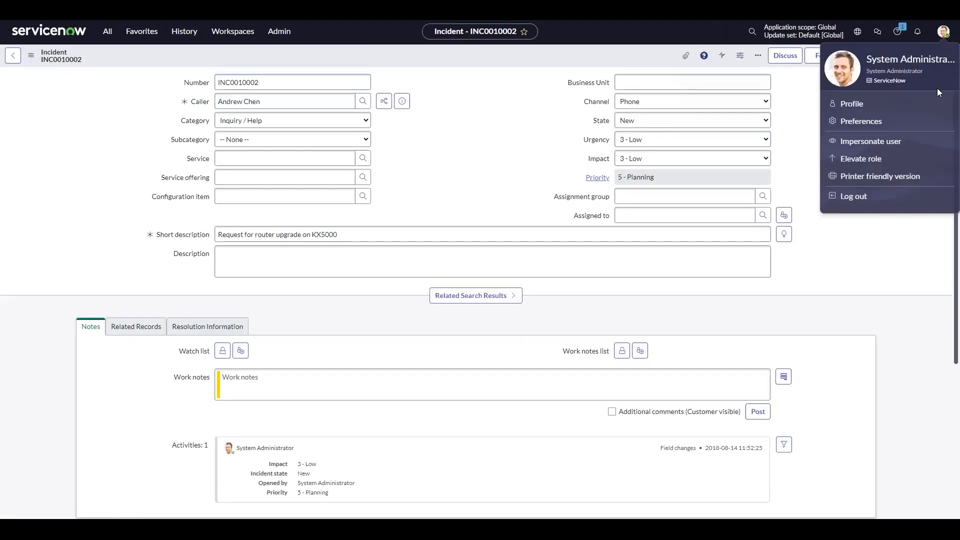
{"action": "left_click", "coordinate": [860, 160]}
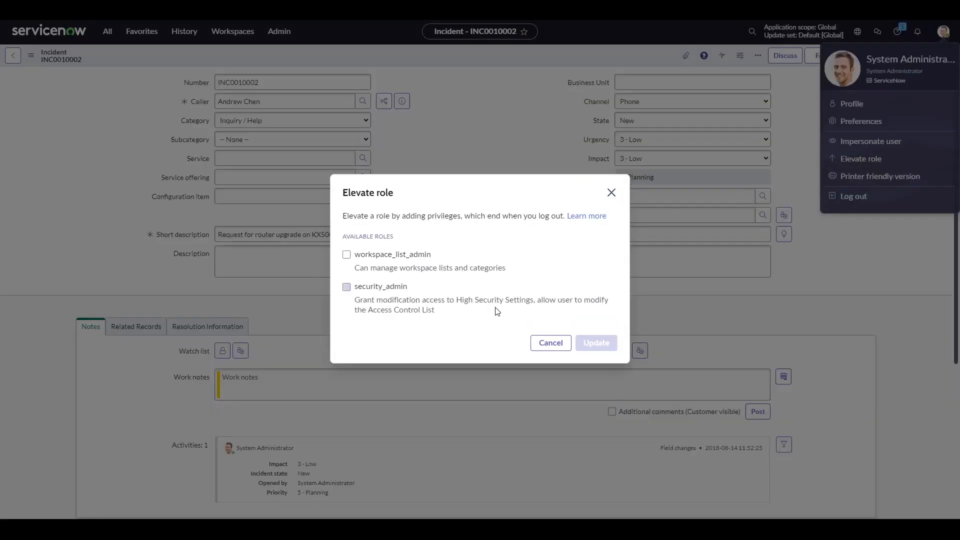
{"action": "left_click", "coordinate": [347, 286]}
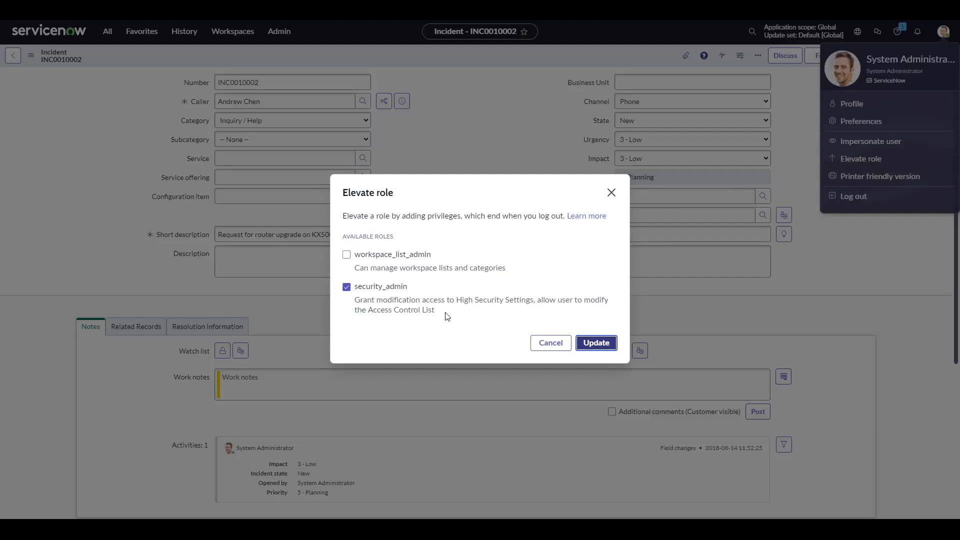
{"action": "key", "text": "Return"}
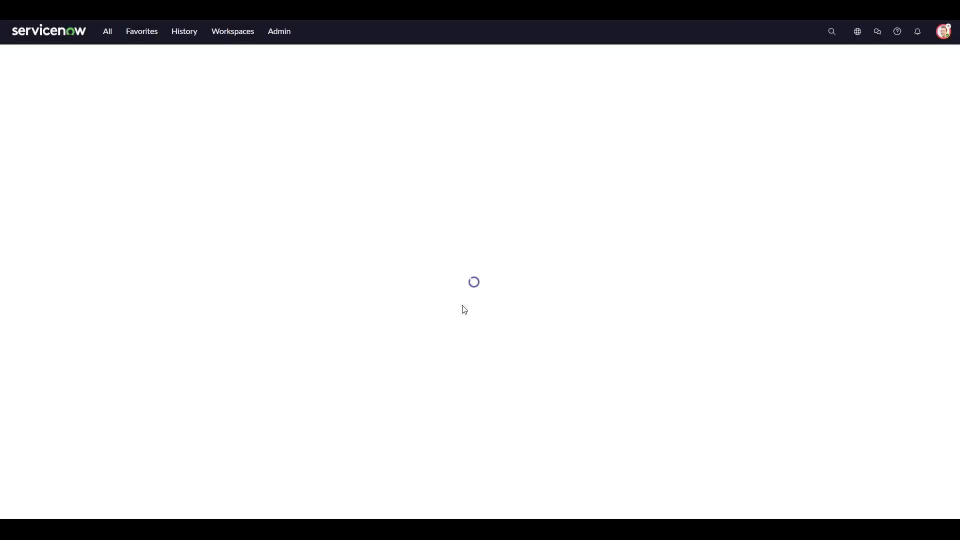
Open the dictionary entry of the incident's Business Unit field and review its existing access controls
{"action": "right_click", "coordinate": [576, 85]}
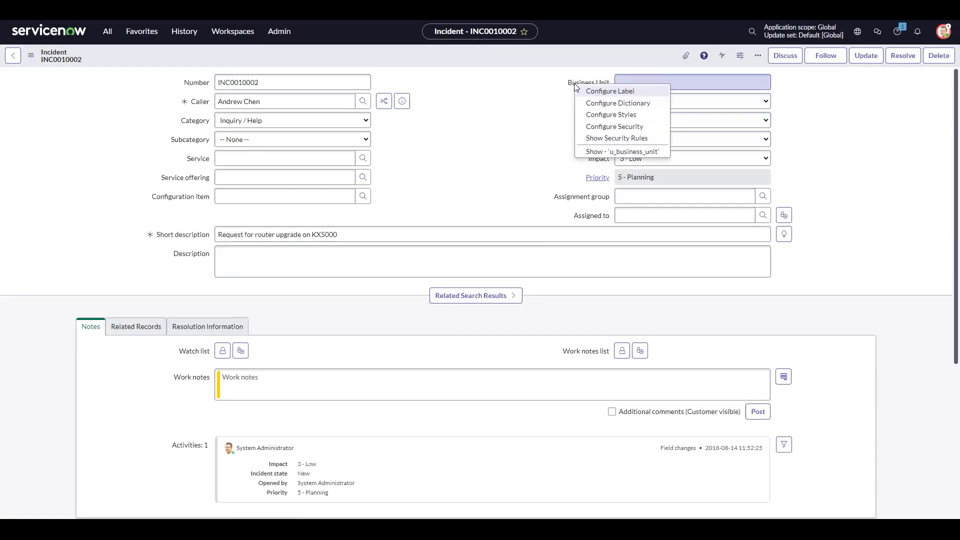
{"action": "left_click", "coordinate": [605, 103]}
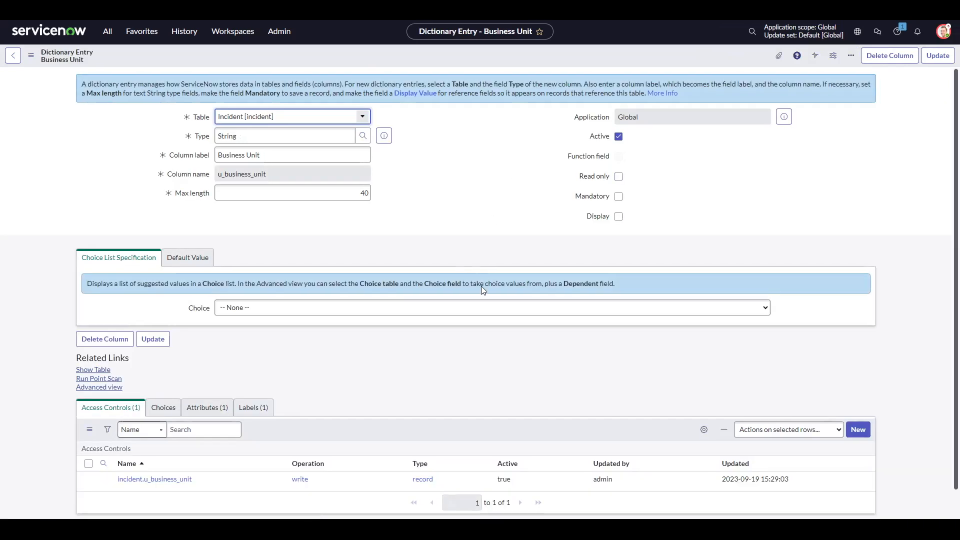
{"action": "scroll", "coordinate": [480, 286], "scroll_direction": "down", "scroll_amount": 1}
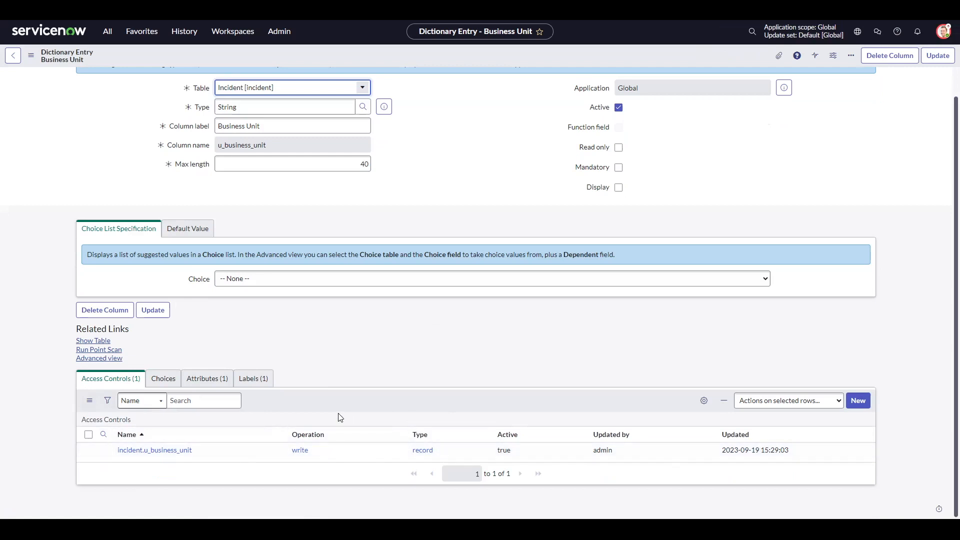
{"action": "scroll", "coordinate": [351, 411], "scroll_direction": "up", "scroll_amount": 1}
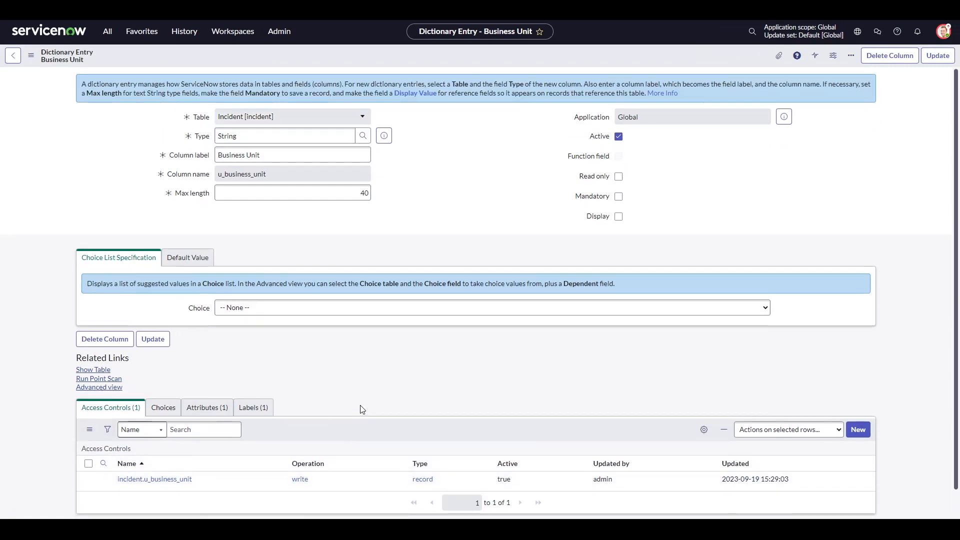
{"action": "scroll", "coordinate": [356, 413], "scroll_direction": "down", "scroll_amount": 1}
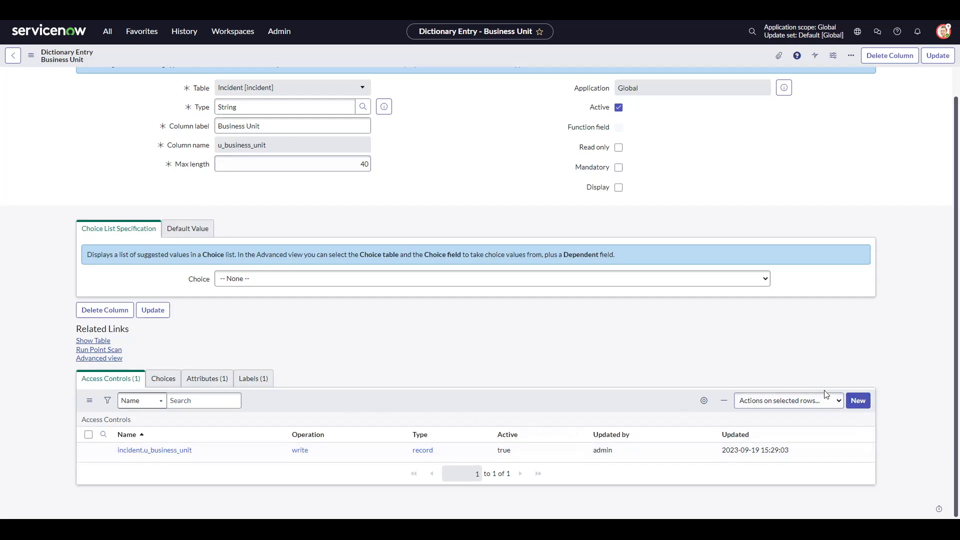
Create a new record access control for the incident's Business Unit field with the write operation
{"action": "left_click", "coordinate": [859, 404]}
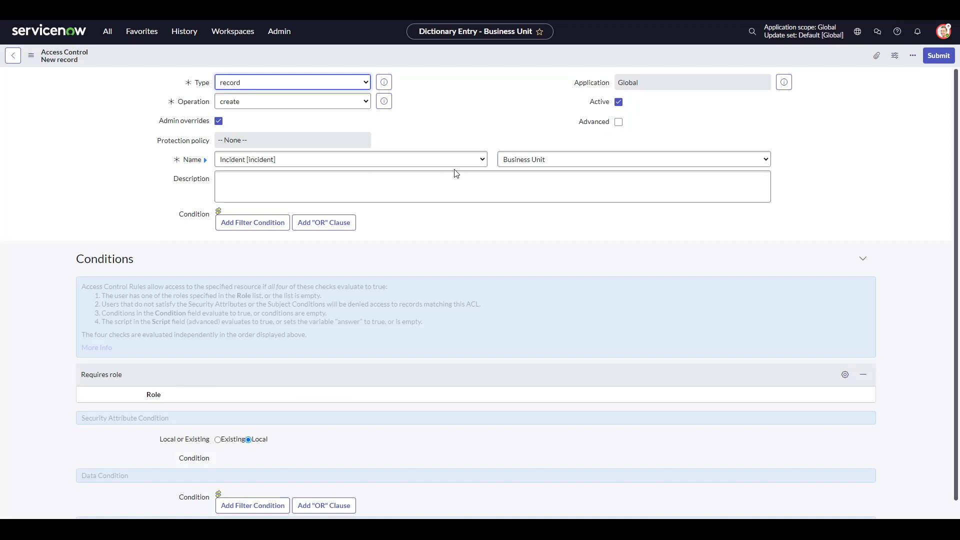
{"action": "left_click", "coordinate": [300, 101]}
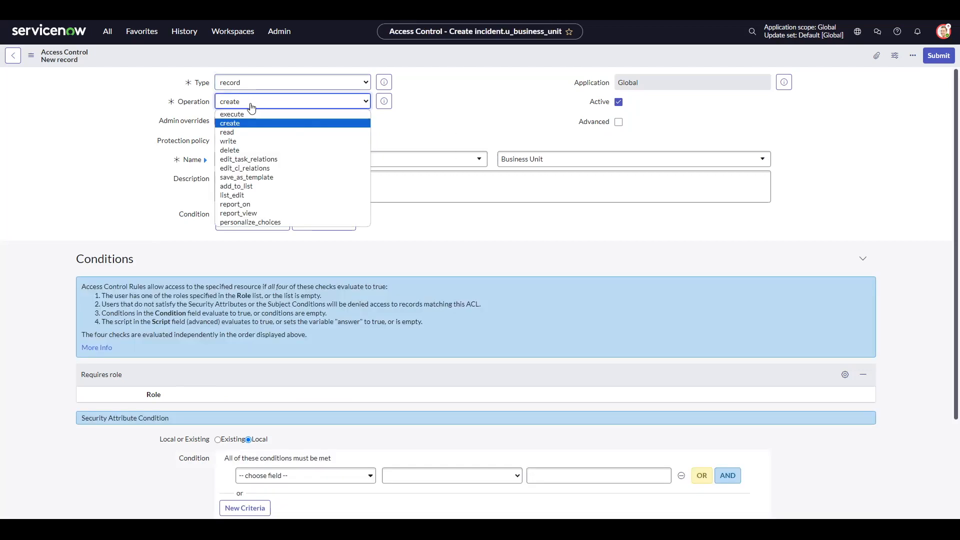
{"action": "left_click", "coordinate": [228, 141]}
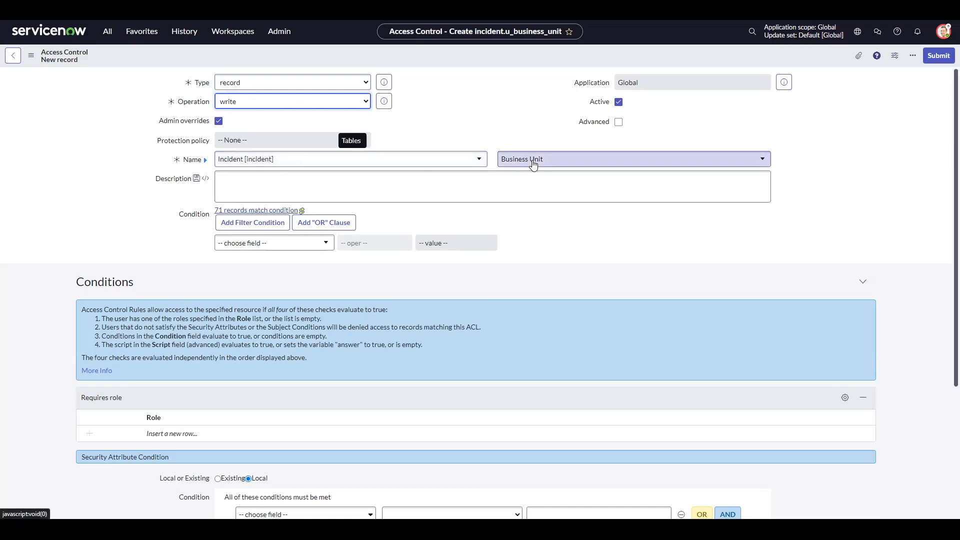
Add the local security attribute condition Group is IT Securities to the new access control
{"action": "scroll", "coordinate": [516, 306], "scroll_direction": "down", "scroll_amount": 2}
{"action": "scroll", "coordinate": [516, 306], "scroll_direction": "down", "scroll_amount": 3}
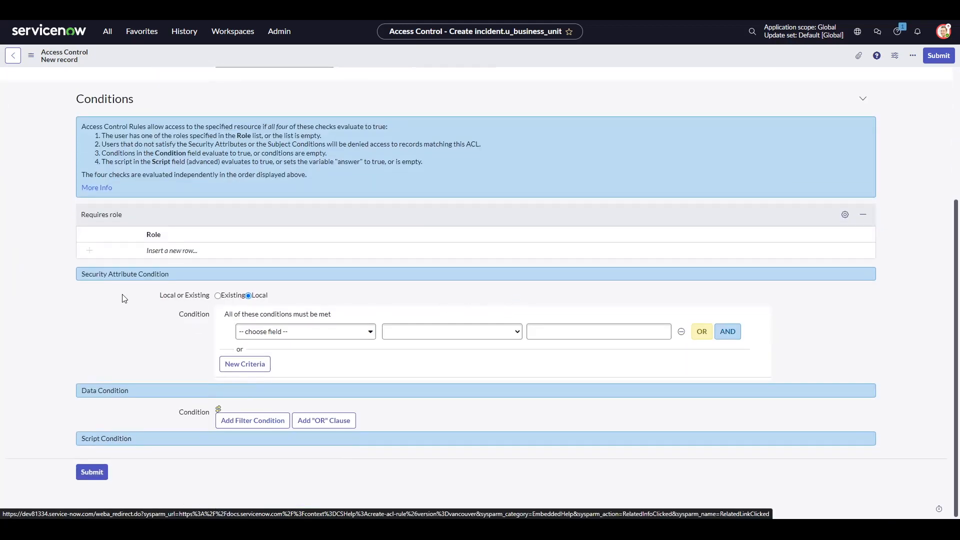
{"action": "left_click_drag", "start_coordinate": [92, 274], "coordinate": [169, 275]}
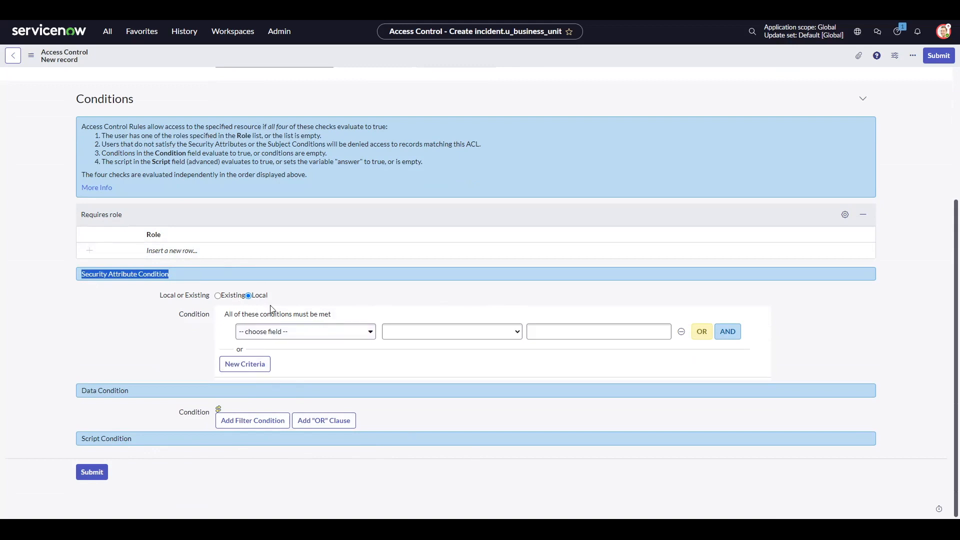
{"action": "left_click", "coordinate": [121, 309]}
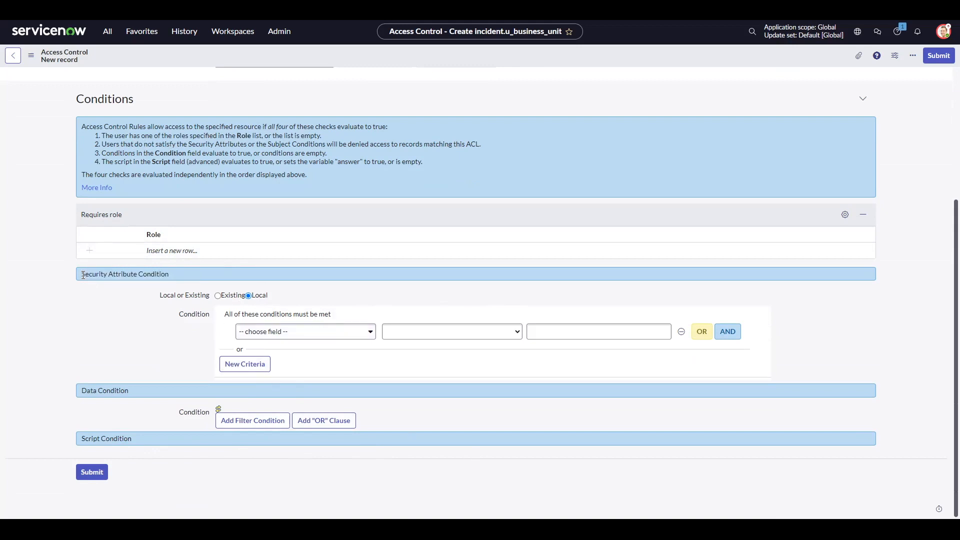
{"action": "left_click_drag", "start_coordinate": [83, 276], "coordinate": [176, 275]}
{"action": "left_click", "coordinate": [136, 311]}
{"action": "left_click", "coordinate": [275, 333]}
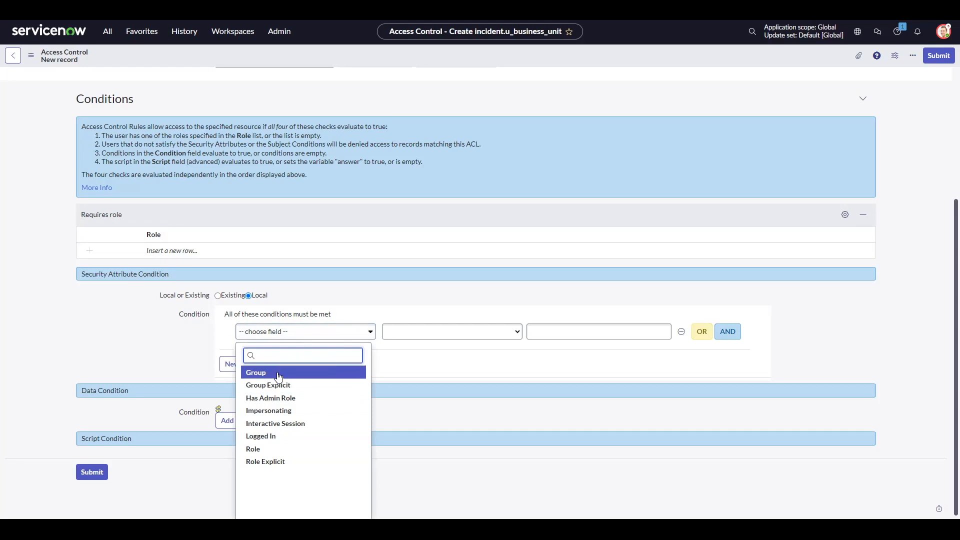
{"action": "left_click", "coordinate": [300, 374]}
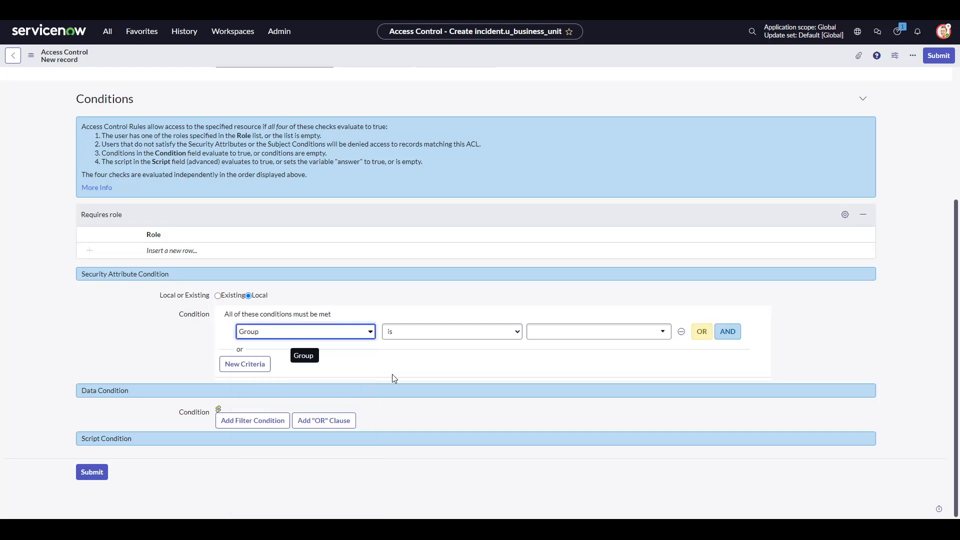
{"action": "left_click", "coordinate": [432, 333]}
{"action": "left_click", "coordinate": [429, 344]}
{"action": "left_click", "coordinate": [572, 331]}
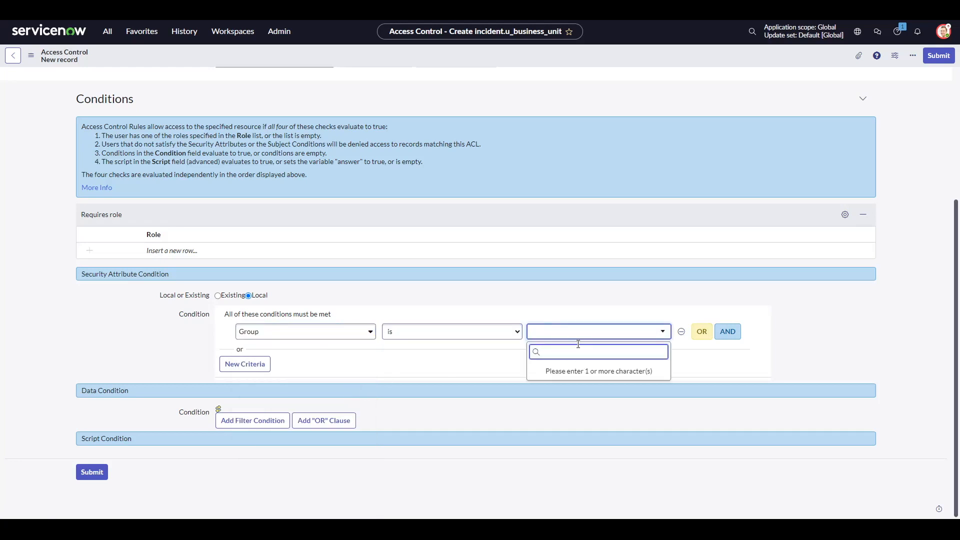
{"action": "type", "text": "it"}
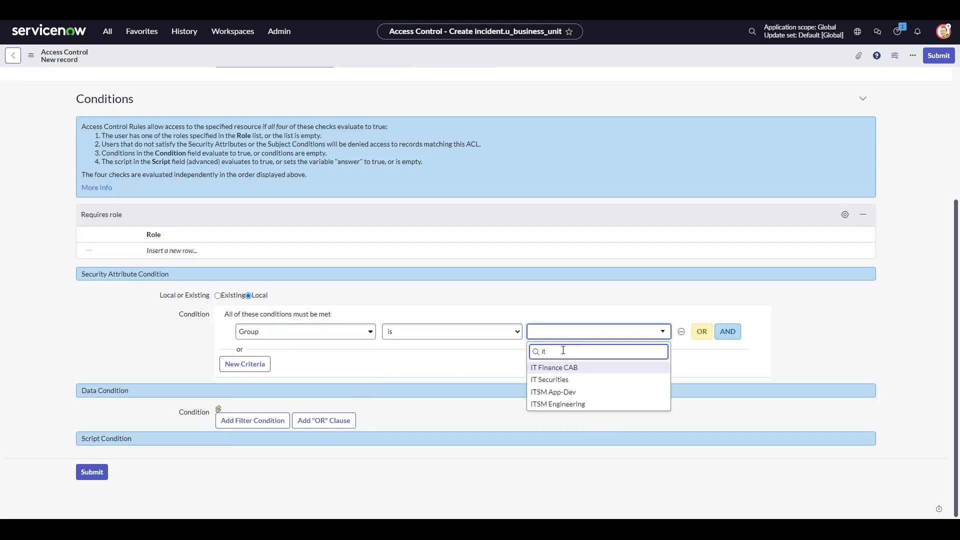
{"action": "left_click", "coordinate": [543, 380]}
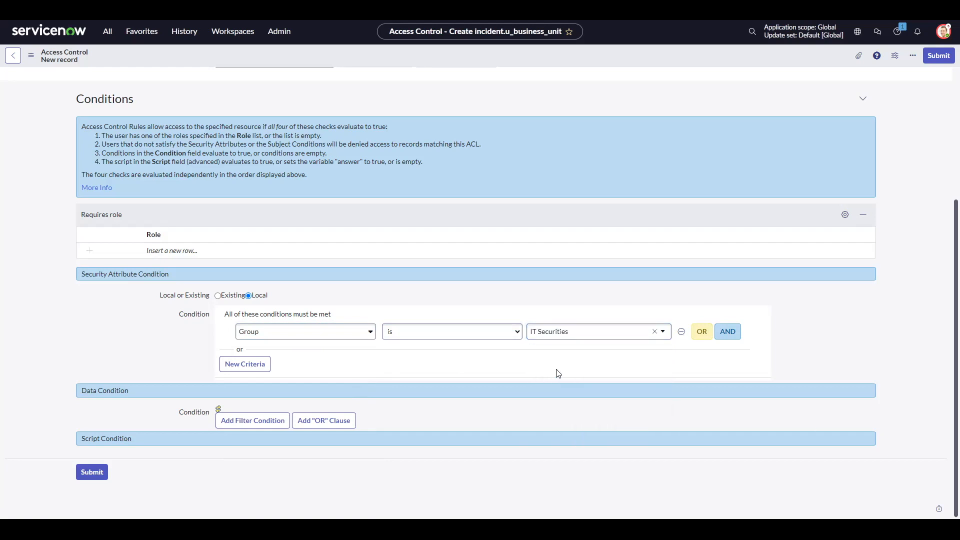
Save the new access control, accept the security rules verification and review the saved record
{"action": "right_click", "coordinate": [502, 56]}
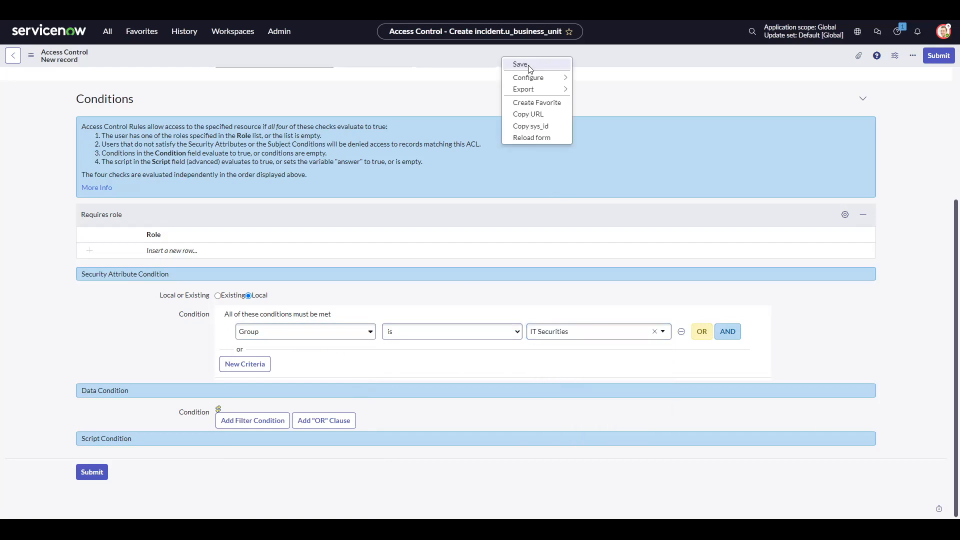
{"action": "left_click", "coordinate": [520, 64]}
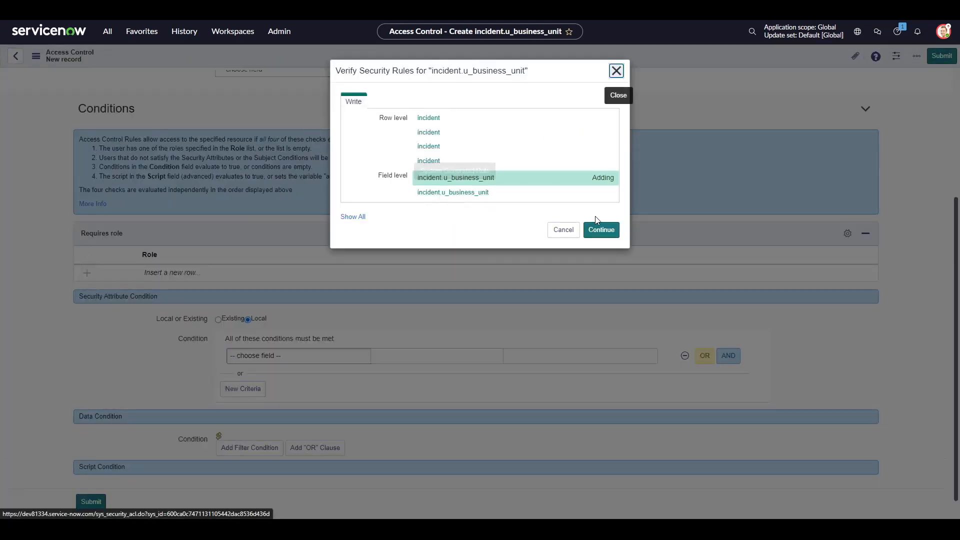
{"action": "left_click", "coordinate": [599, 232]}
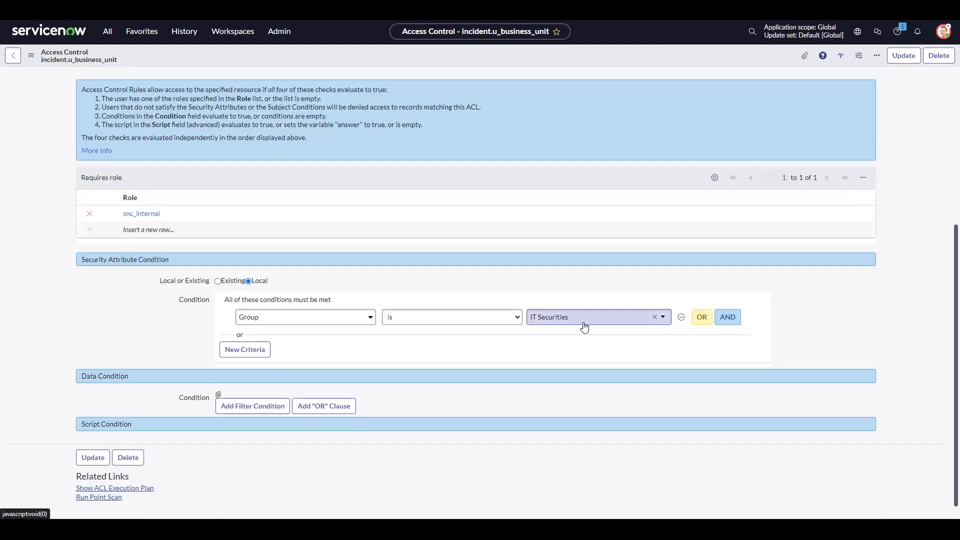
{"action": "scroll", "coordinate": [579, 325], "scroll_direction": "up", "scroll_amount": 5}
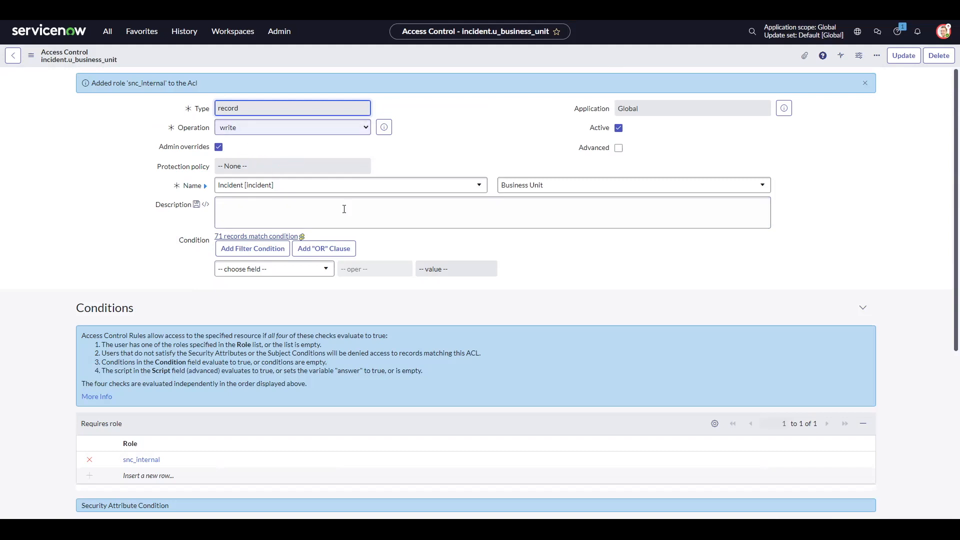
{"action": "scroll", "coordinate": [563, 227], "scroll_direction": "down", "scroll_amount": 5}
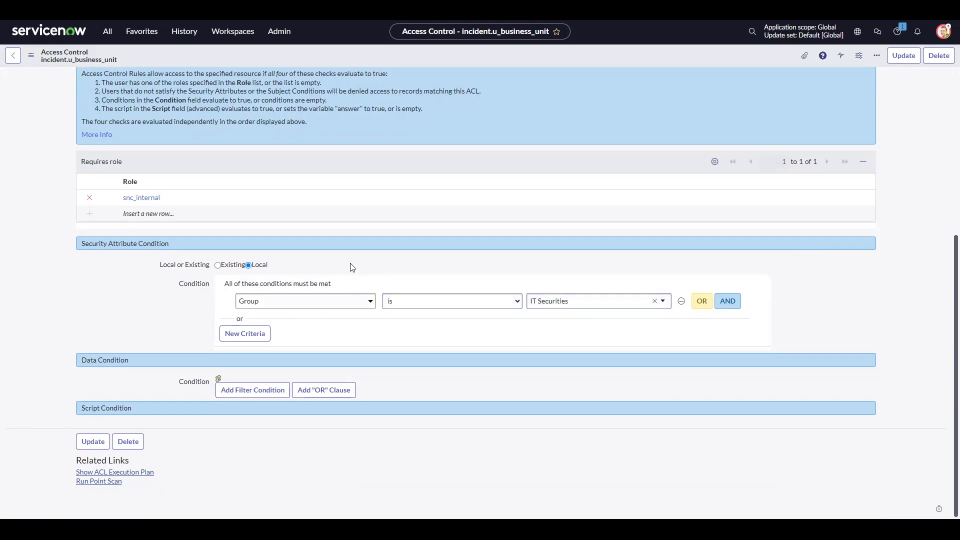
Change the security attribute condition to Group Explicit is IT Securities
{"action": "left_click", "coordinate": [332, 301]}
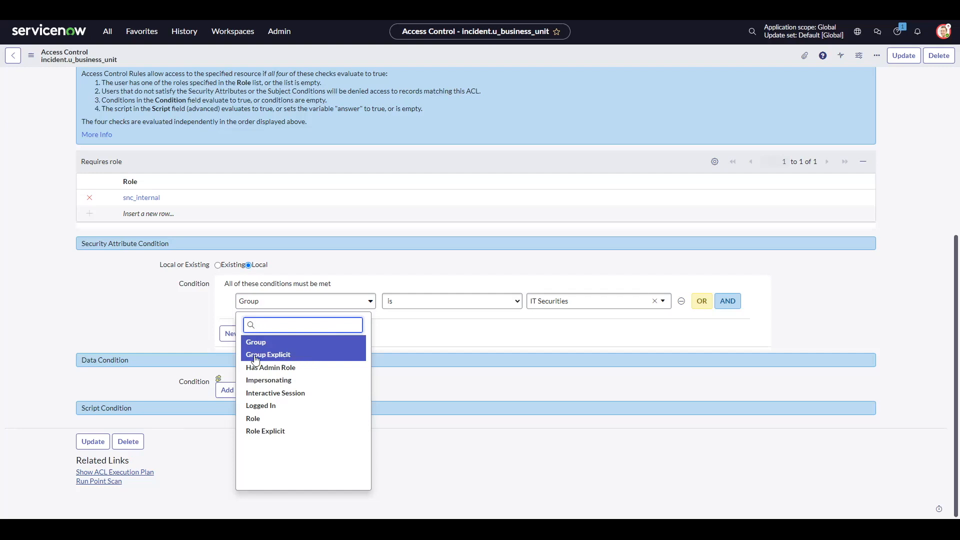
{"action": "scroll", "coordinate": [256, 359], "scroll_direction": "up", "scroll_amount": 1}
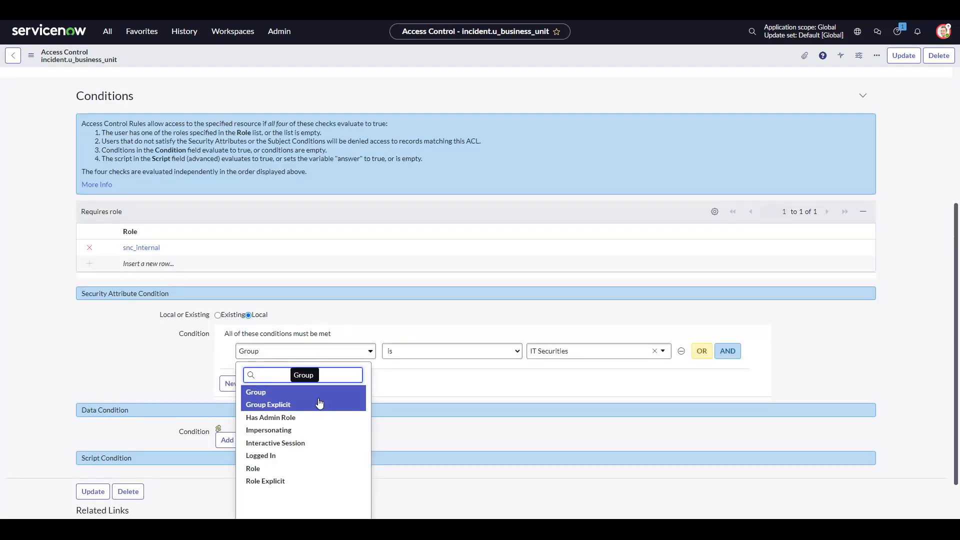
{"action": "scroll", "coordinate": [320, 400], "scroll_direction": "down", "scroll_amount": 1}
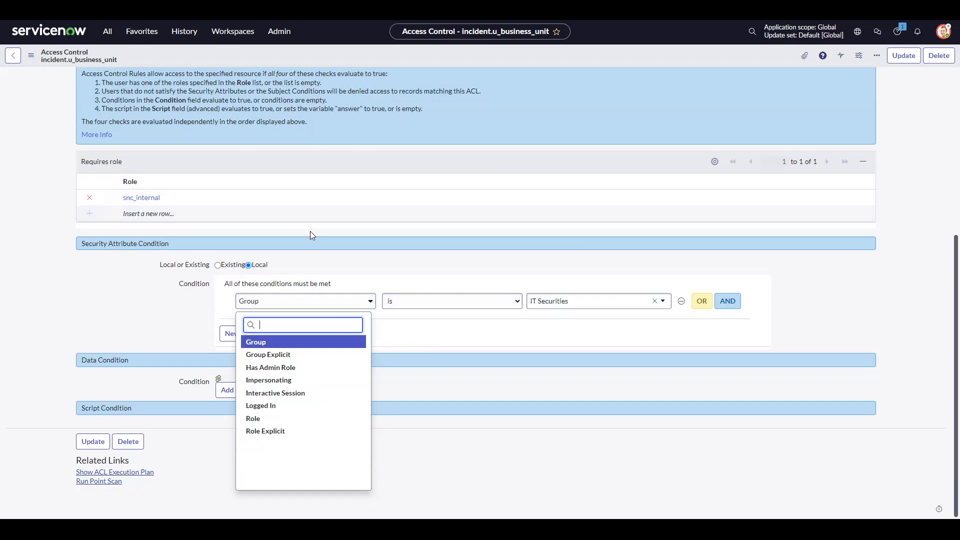
{"action": "left_click", "coordinate": [277, 354]}
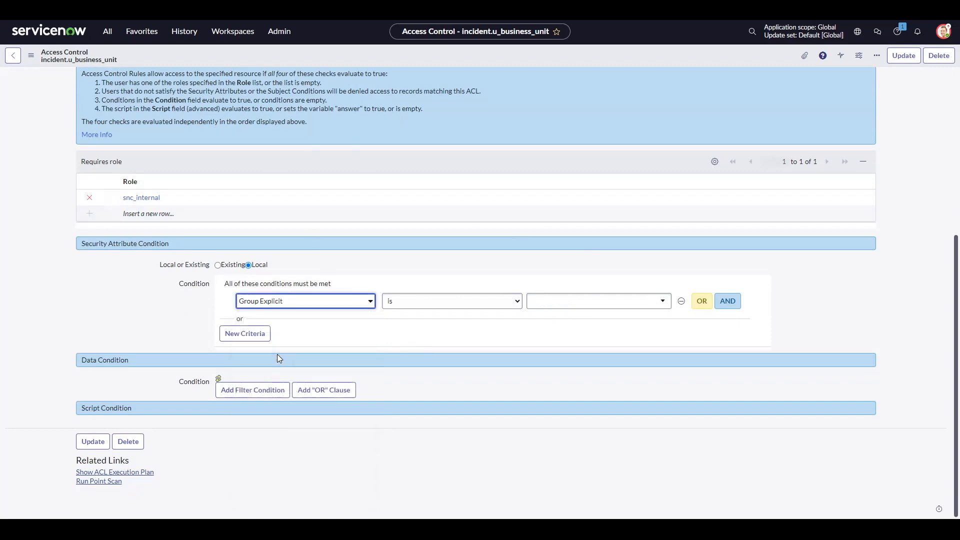
{"action": "left_click", "coordinate": [568, 303]}
{"action": "type", "text": "it"}
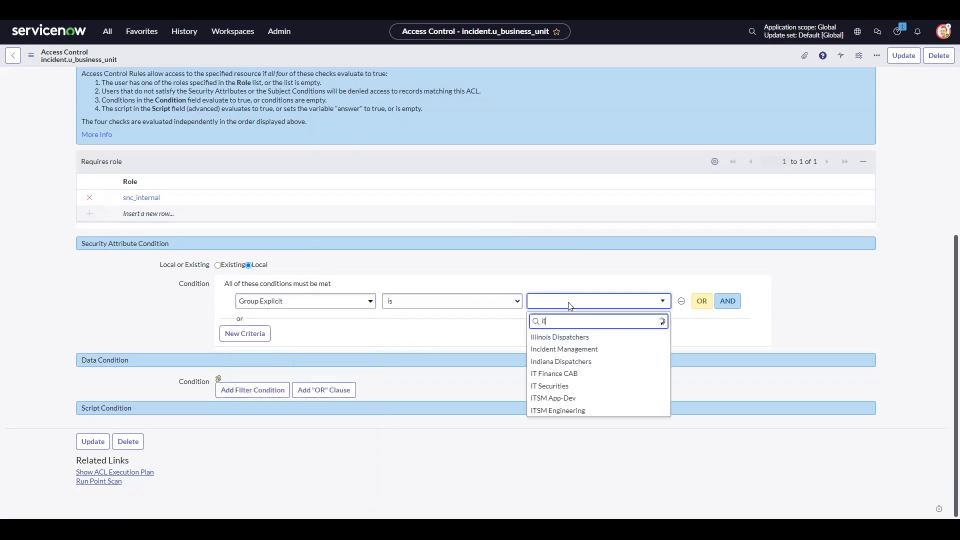
{"action": "left_click", "coordinate": [568, 355]}
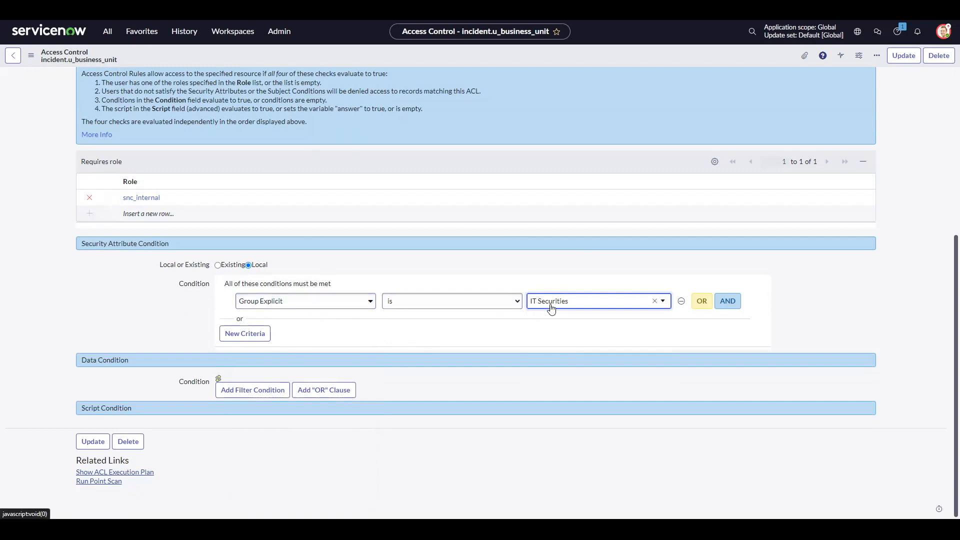
Try the security attribute condition with Impersonating is true and with Logged In is true
{"action": "scroll", "coordinate": [426, 275], "scroll_direction": "up", "scroll_amount": 5}
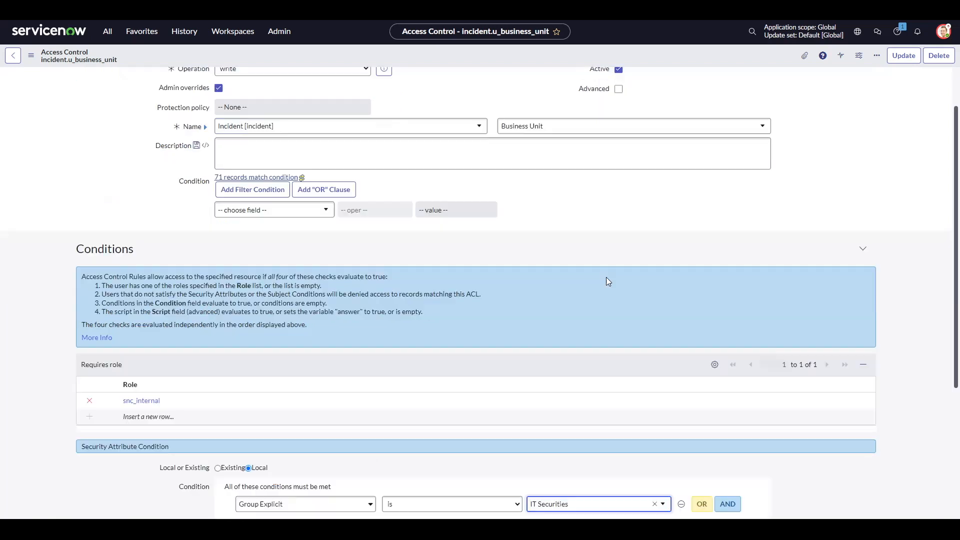
{"action": "scroll", "coordinate": [607, 281], "scroll_direction": "down", "scroll_amount": 4}
{"action": "left_click", "coordinate": [312, 302]}
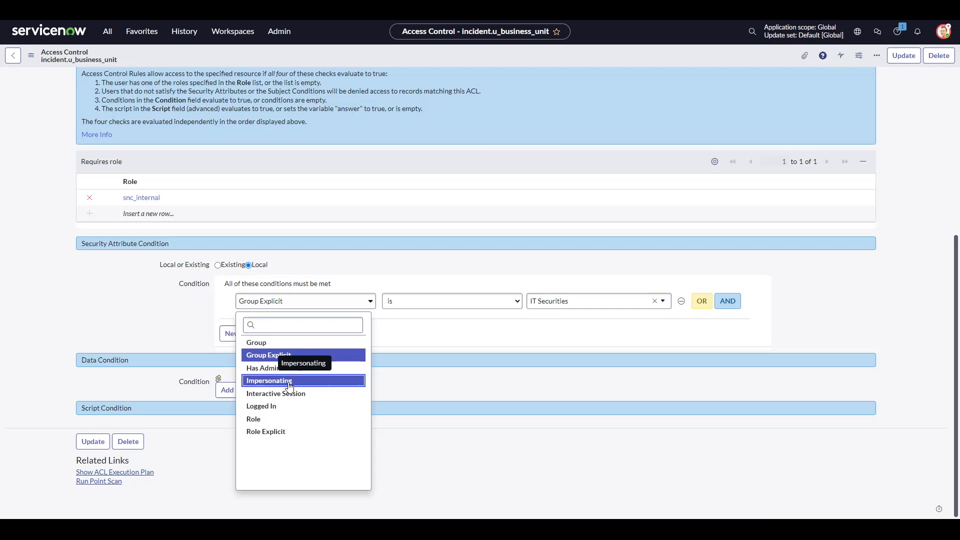
{"action": "left_click", "coordinate": [288, 381]}
{"action": "left_click", "coordinate": [584, 302]}
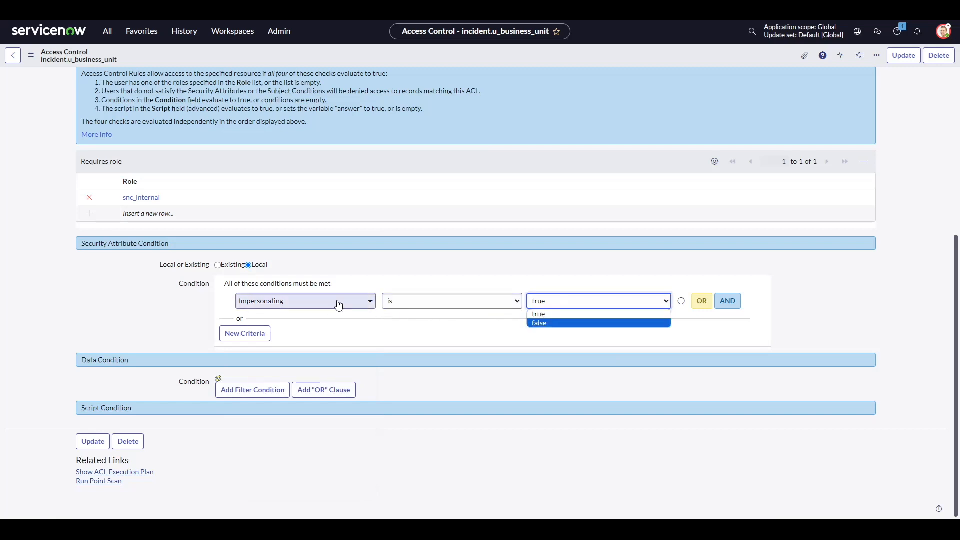
{"action": "left_click", "coordinate": [304, 300]}
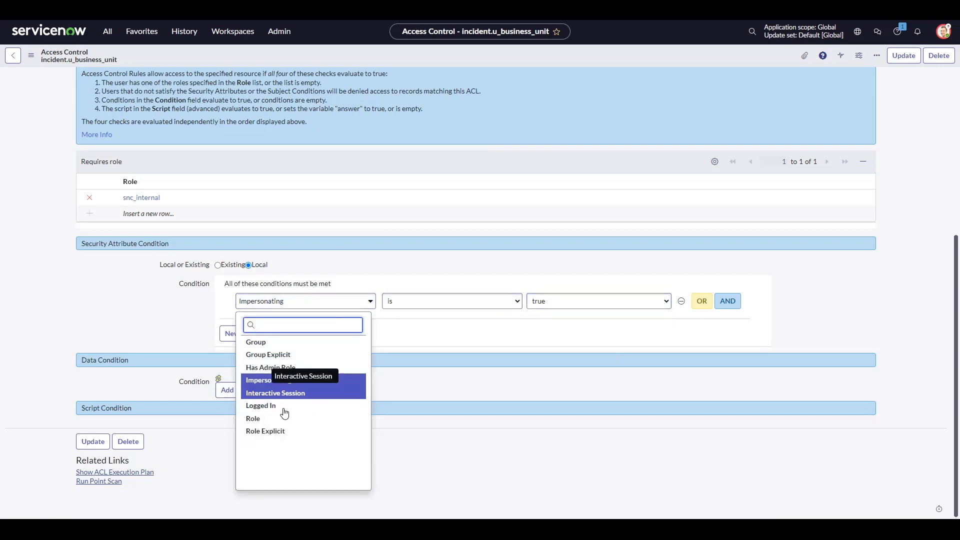
{"action": "left_click", "coordinate": [254, 408]}
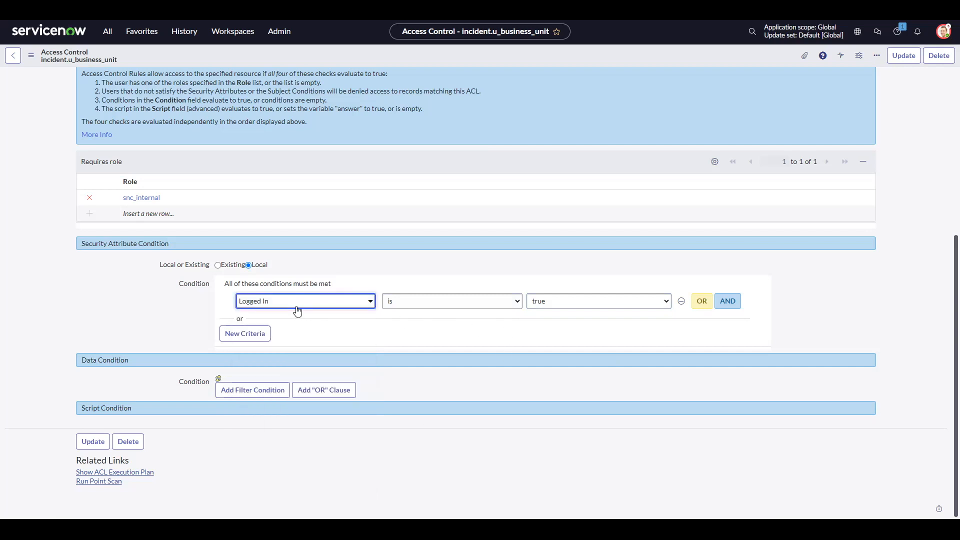
{"action": "left_click", "coordinate": [553, 303]}
Switch the security attribute condition to Role with the operator is, and look at its operator and value choices
{"action": "left_click", "coordinate": [359, 301]}
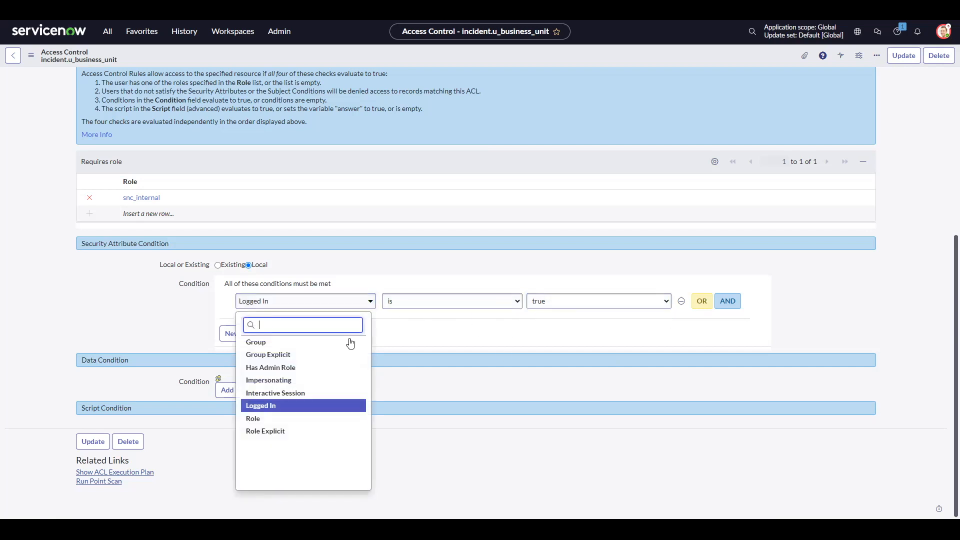
{"action": "left_click", "coordinate": [260, 419]}
{"action": "left_click", "coordinate": [551, 303]}
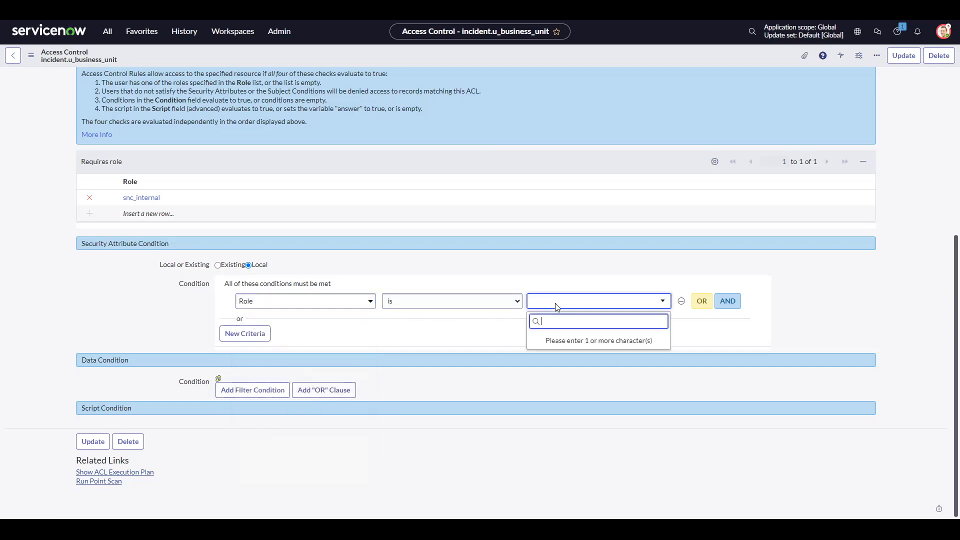
{"action": "left_click", "coordinate": [463, 303]}
{"action": "left_click", "coordinate": [440, 303]}
{"action": "left_click", "coordinate": [298, 303]}
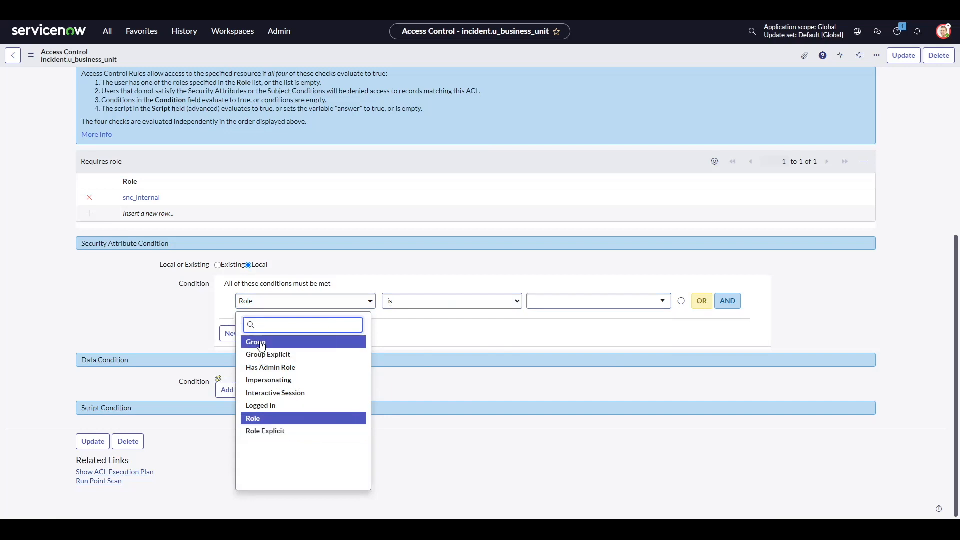
{"action": "left_click", "coordinate": [257, 418]}
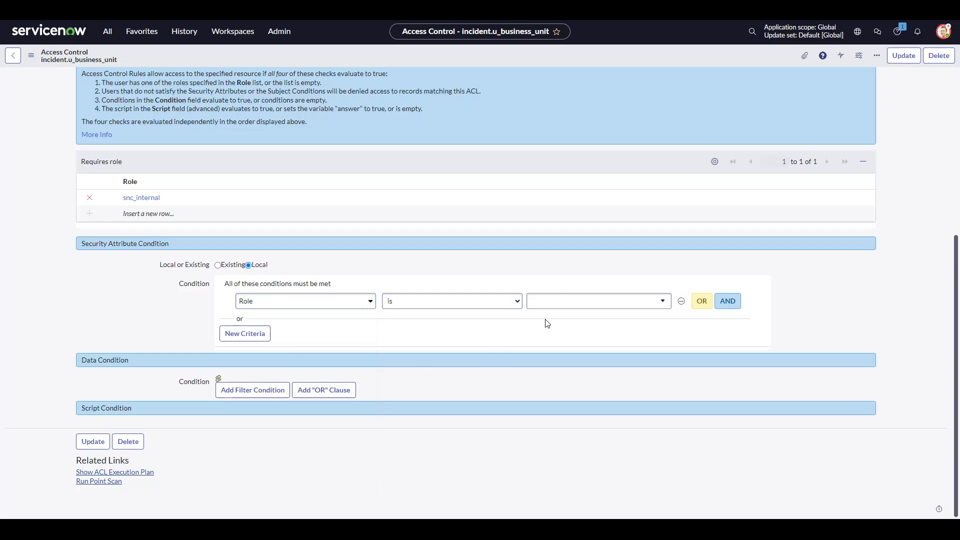
Switch the security attribute condition to Role Explicit and open its value choice
{"action": "scroll", "coordinate": [439, 306], "scroll_direction": "up", "scroll_amount": 1}
{"action": "left_click", "coordinate": [359, 354]}
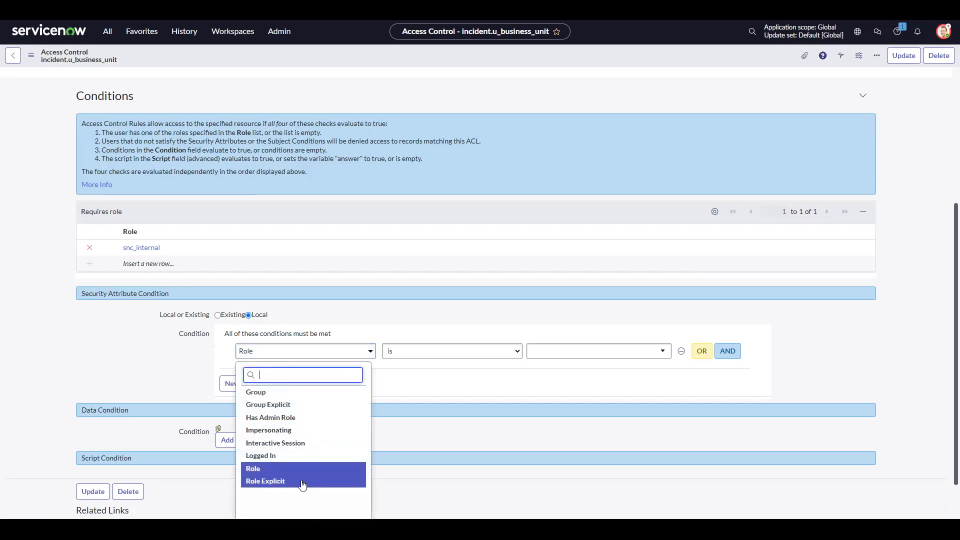
{"action": "left_click", "coordinate": [301, 485]}
{"action": "left_click", "coordinate": [550, 364]}
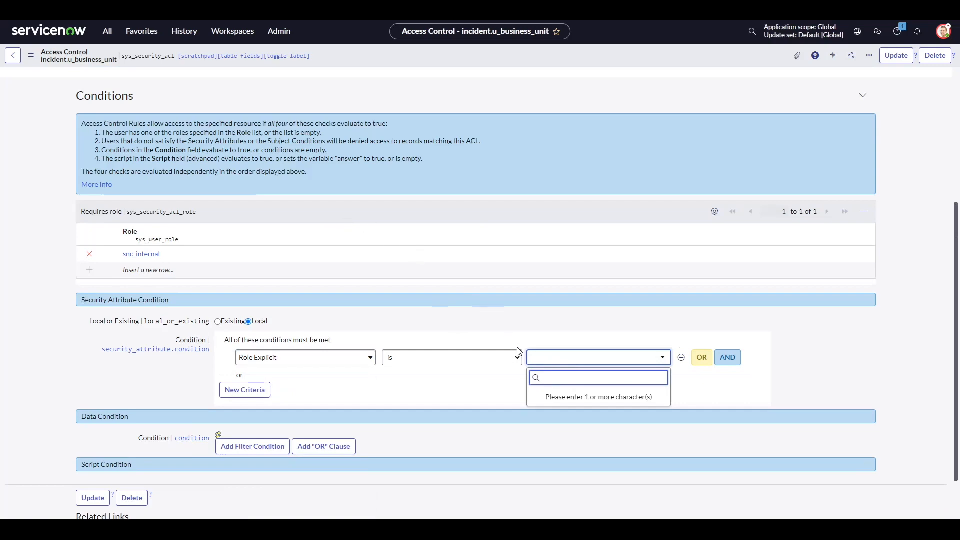
Return to the home page, discarding the unsaved changes to the access control
{"action": "scroll", "coordinate": [517, 352], "scroll_direction": "up", "scroll_amount": 5}
{"action": "left_click", "coordinate": [68, 33]}
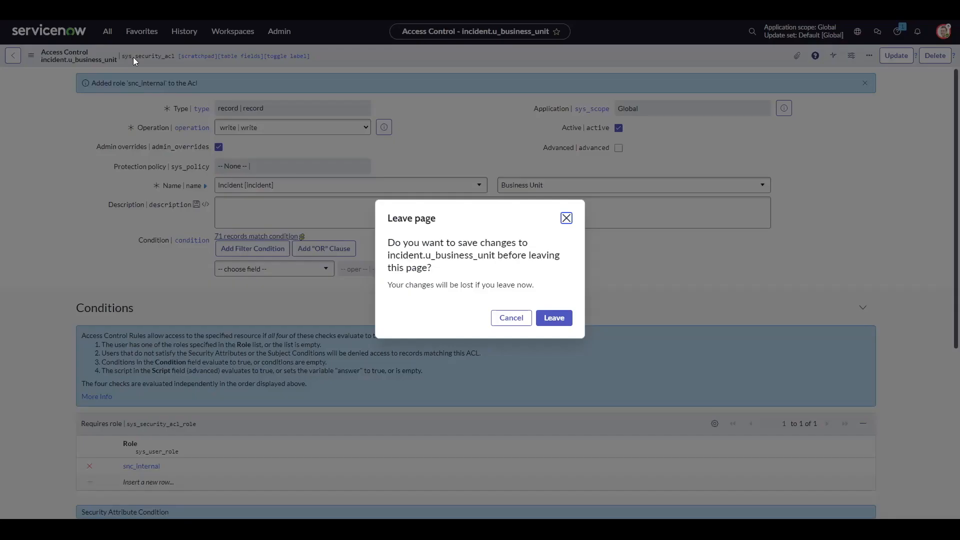
{"action": "left_click", "coordinate": [553, 317]}
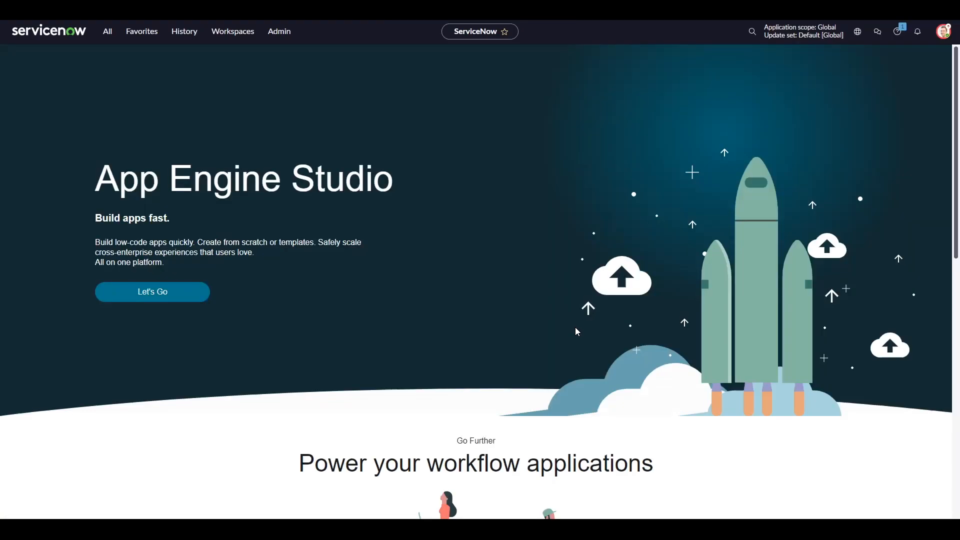